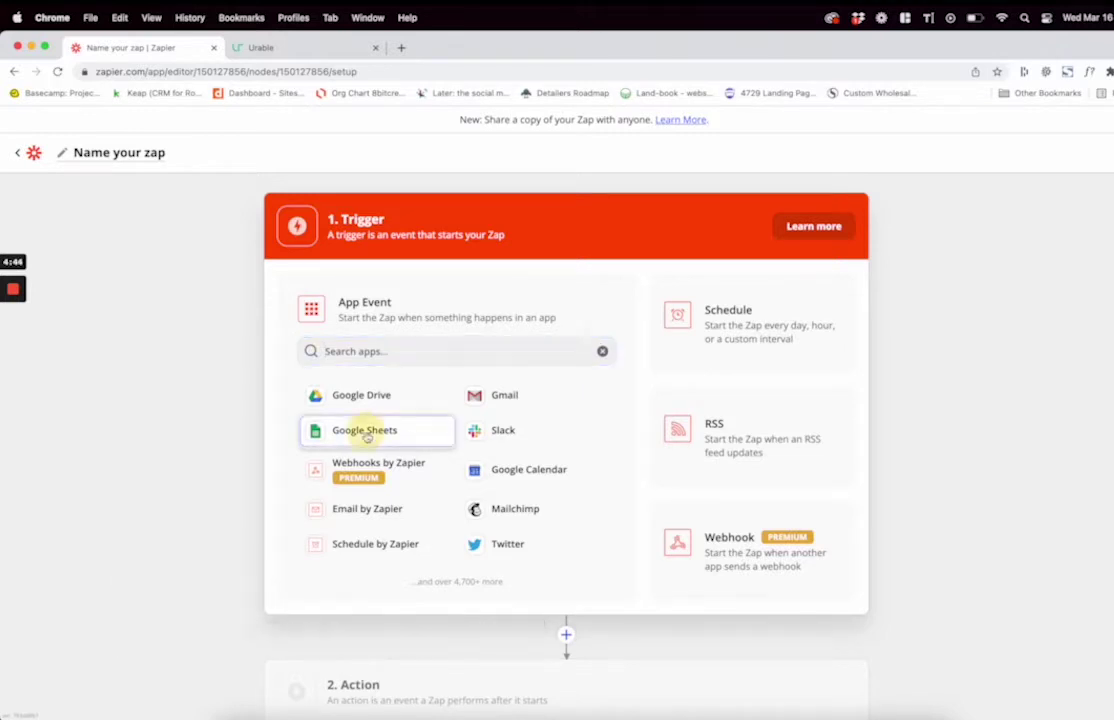
Set the trigger app to Google Sheets with the New Spreadsheet Row event.
left_click(366, 431)
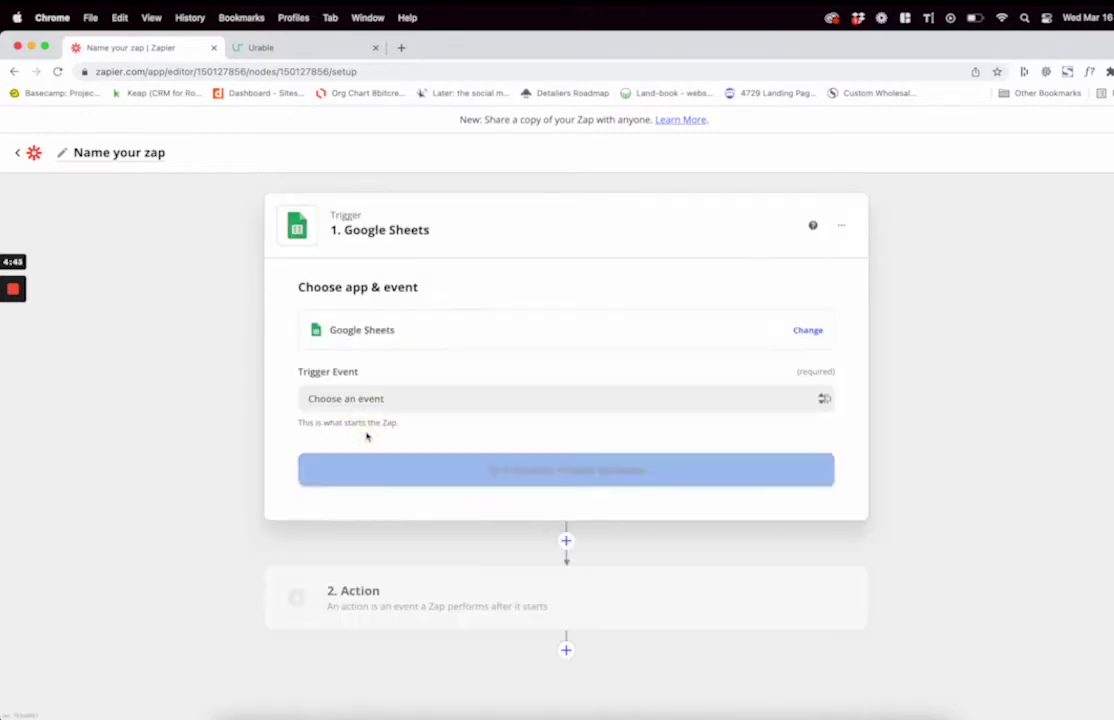
left_click(420, 401)
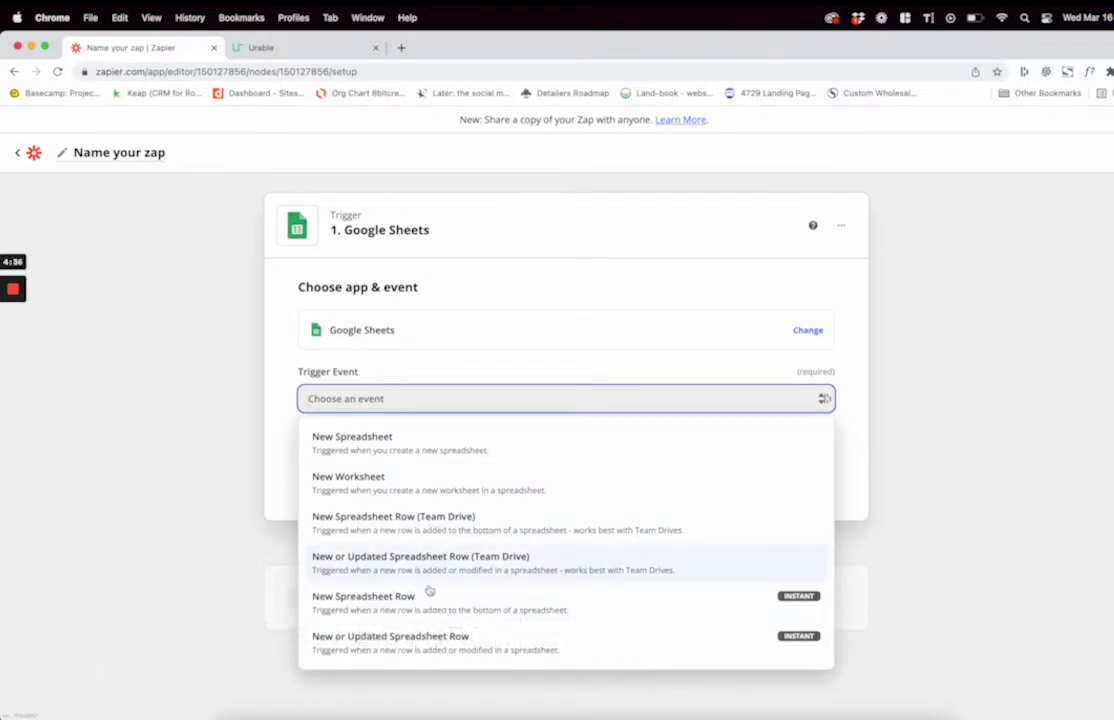
left_click(397, 614)
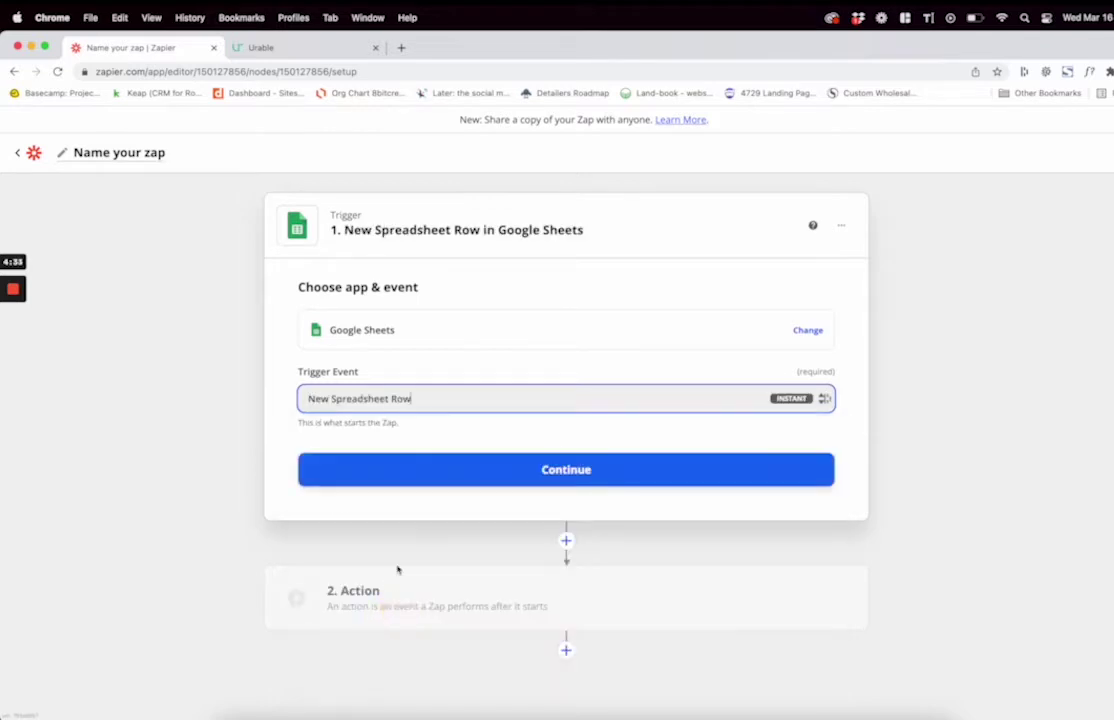
Connect the Google Sheets account to the trigger.
left_click(443, 484)
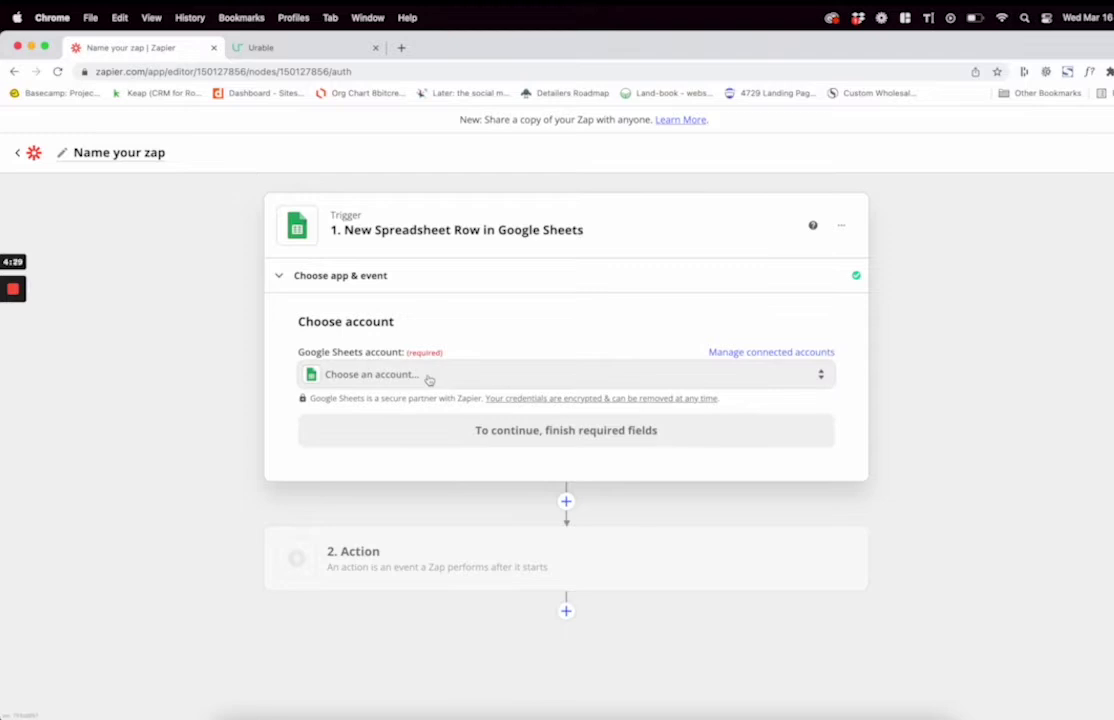
left_click(429, 377)
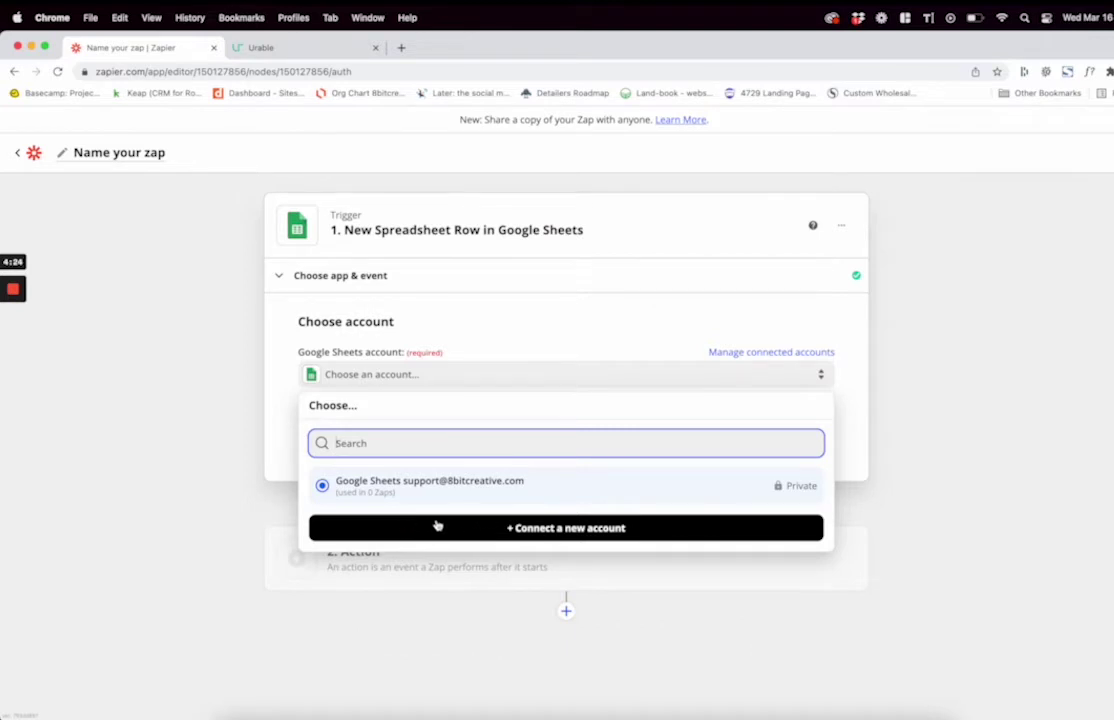
left_click(455, 492)
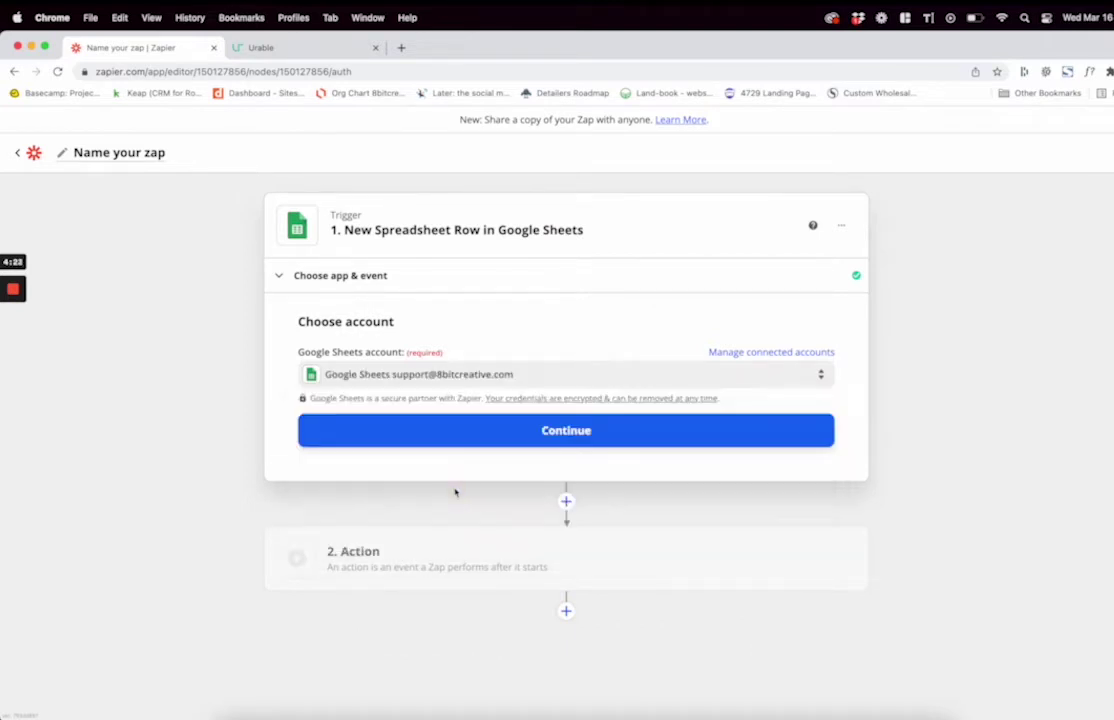
left_click(462, 437)
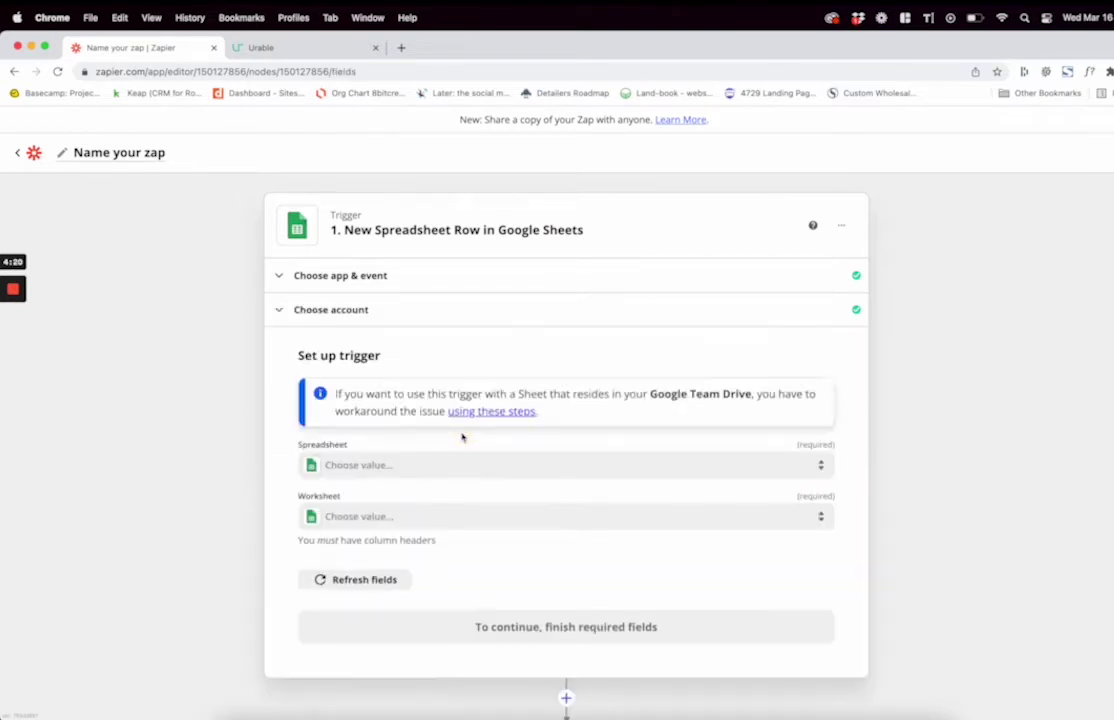
Point the trigger at the 'Zapier to Urable - Contact' spreadsheet, worksheet Sheet1.
left_click(445, 467)
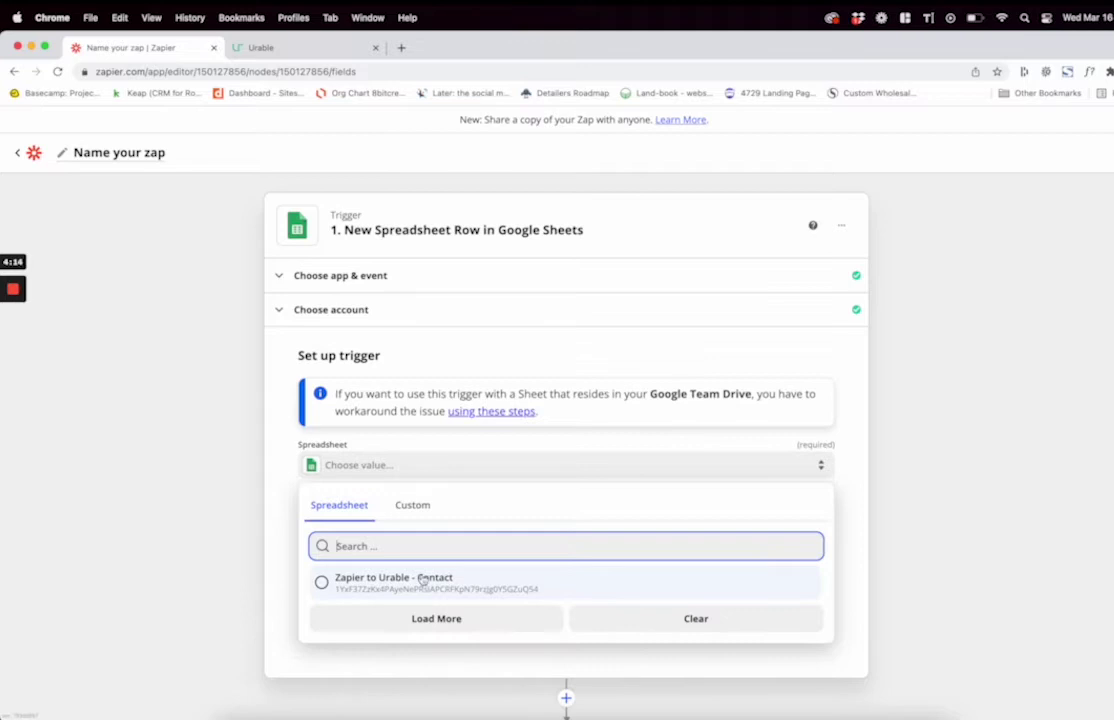
left_click(401, 589)
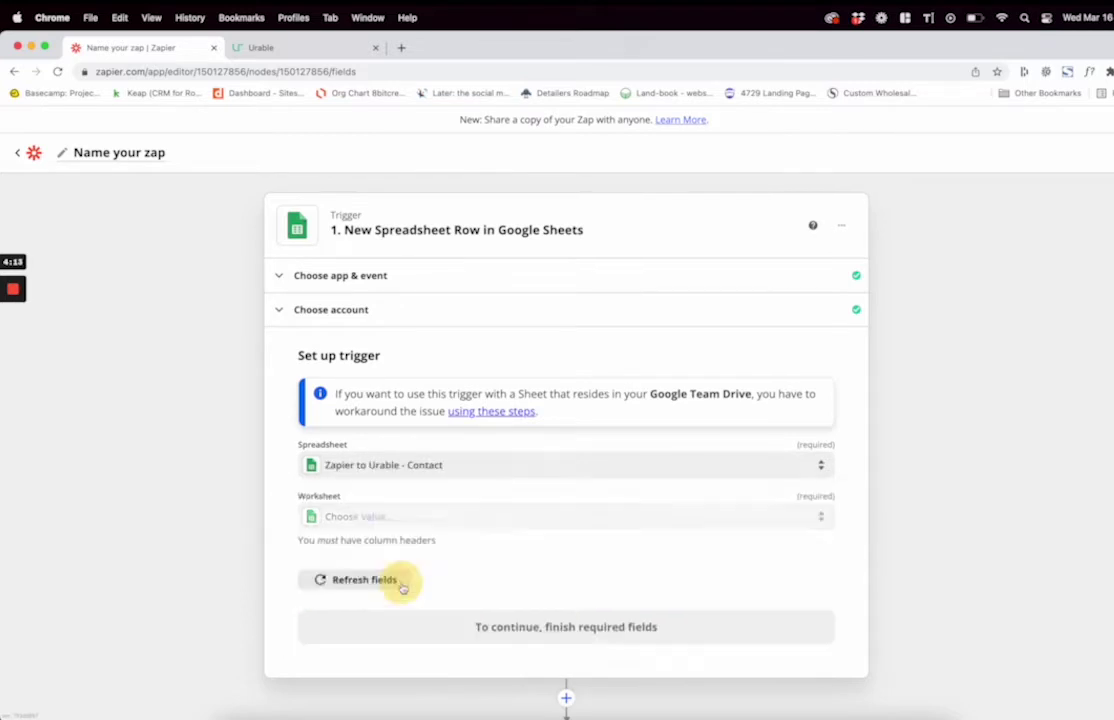
left_click(450, 527)
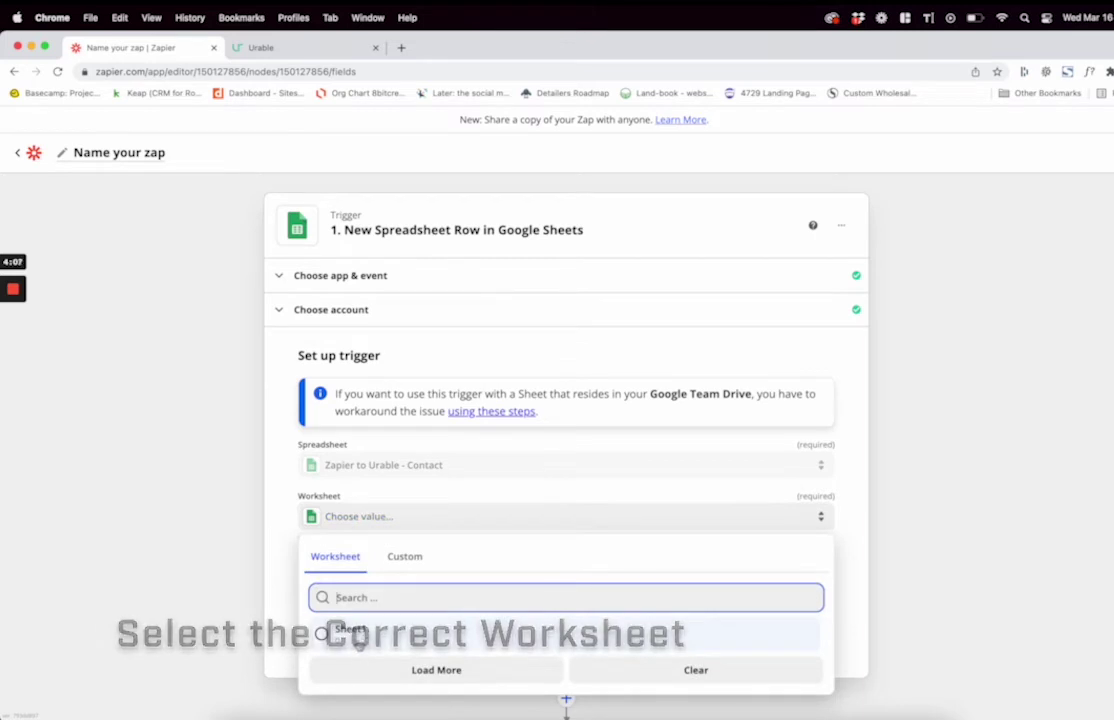
left_click(358, 638)
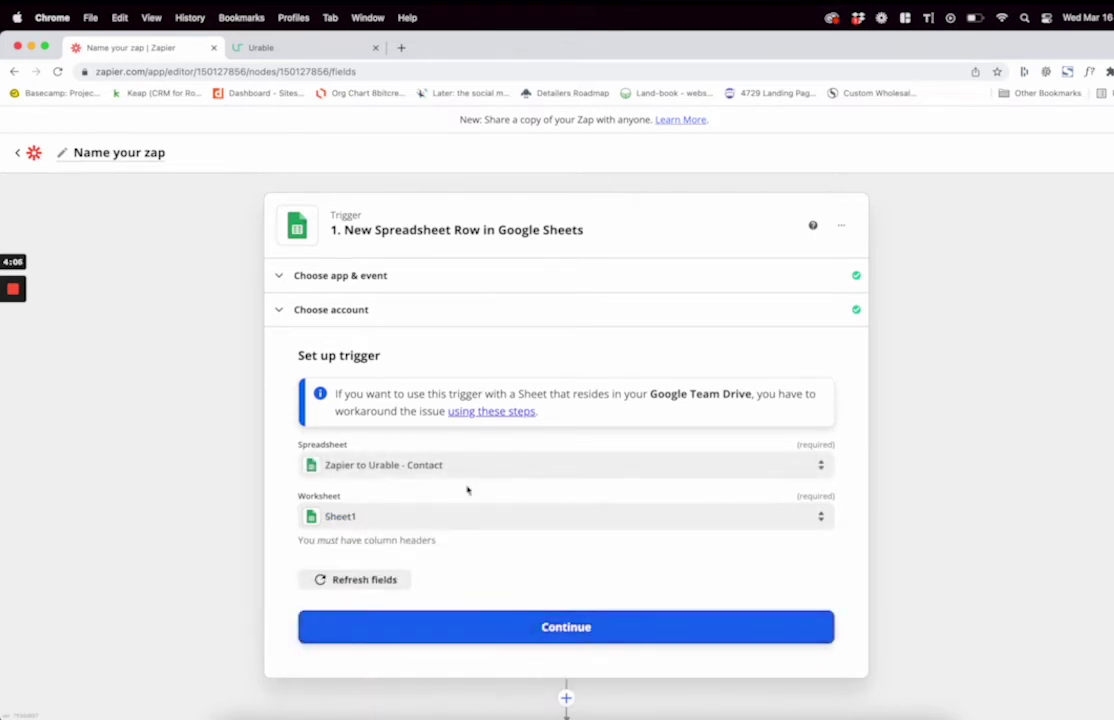
scroll(474, 578, "down", 2)
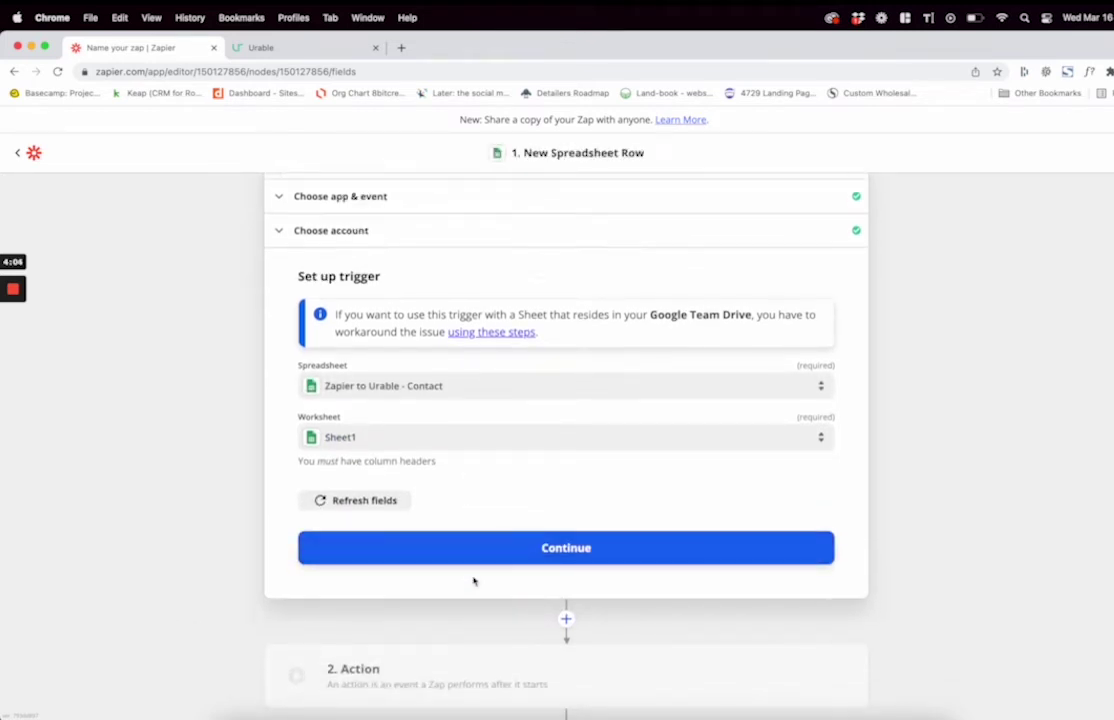
Test the trigger to retrieve a sample spreadsheet row, then proceed to the action step.
left_click(465, 536)
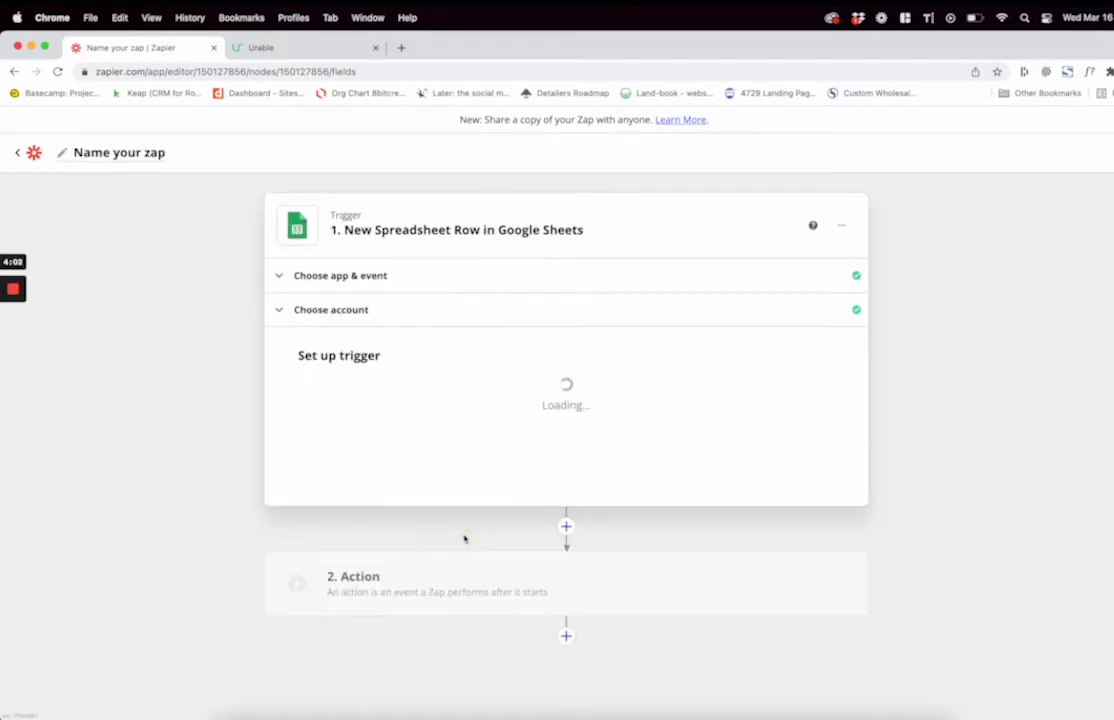
scroll(548, 459, "down", 2)
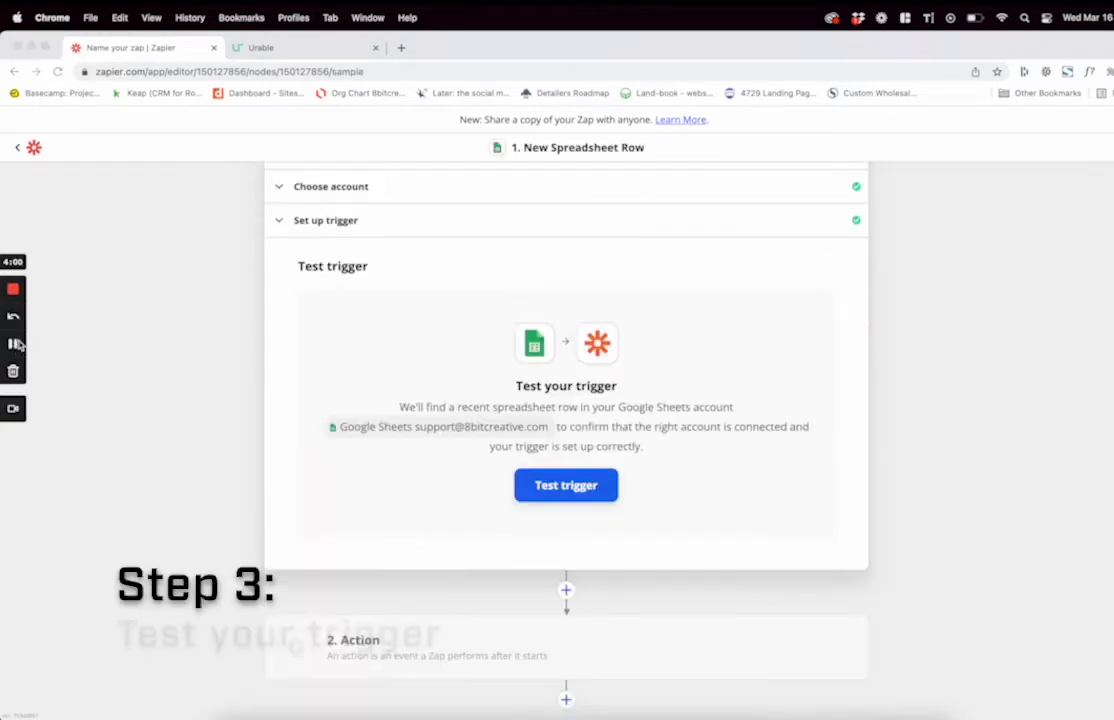
left_click(546, 488)
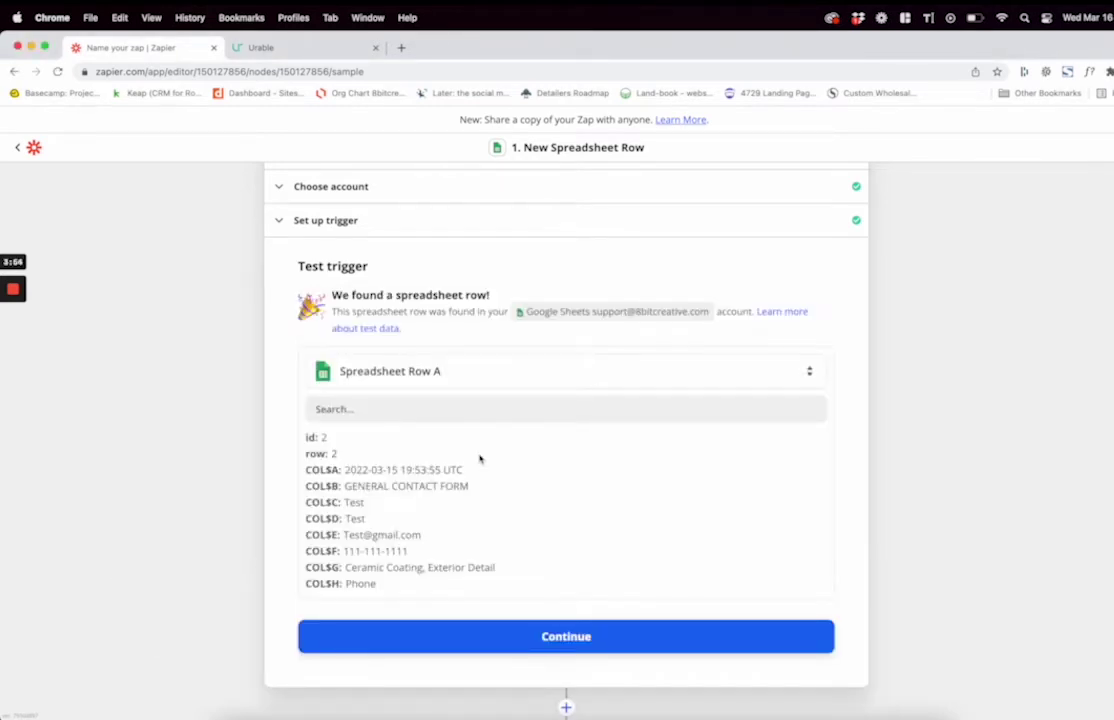
scroll(480, 459, "down", 1)
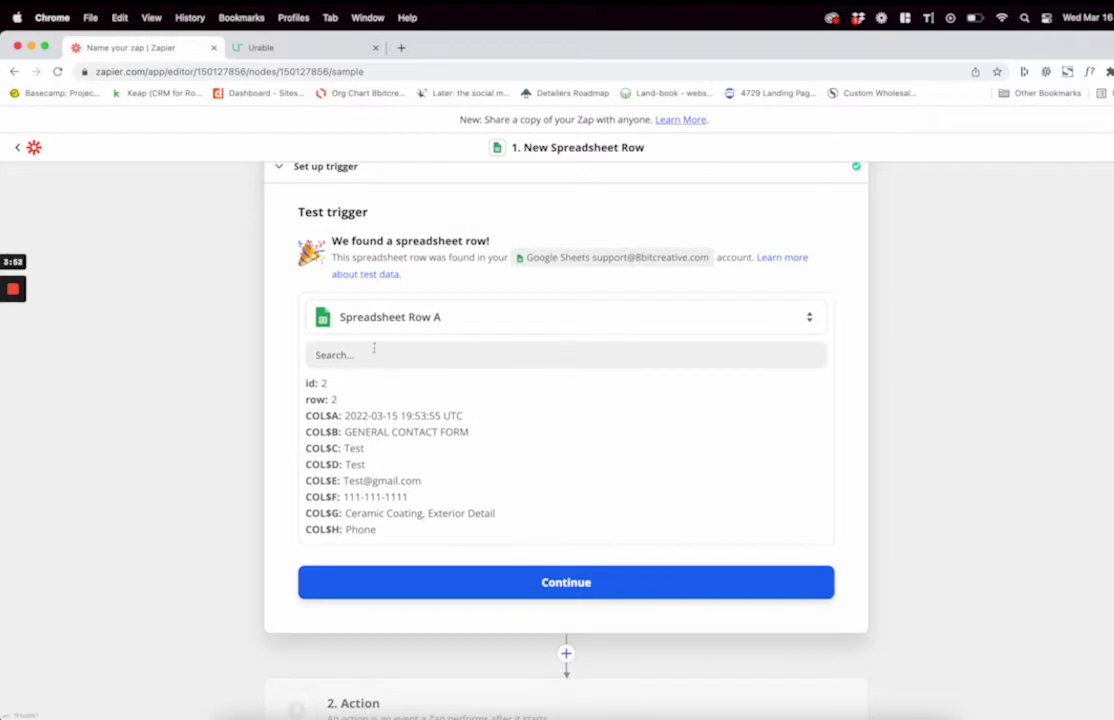
left_click(380, 581)
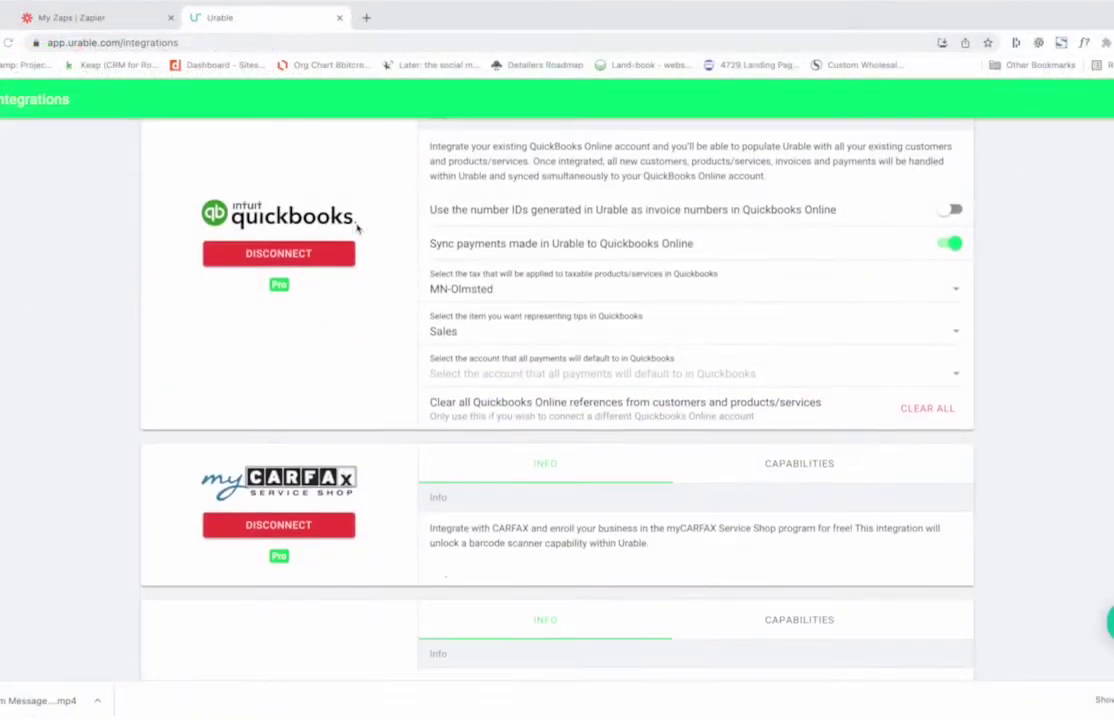
Copy the Urable API key and choose Urable's Update/Create Customer action event.
scroll(356, 227, "down", 5)
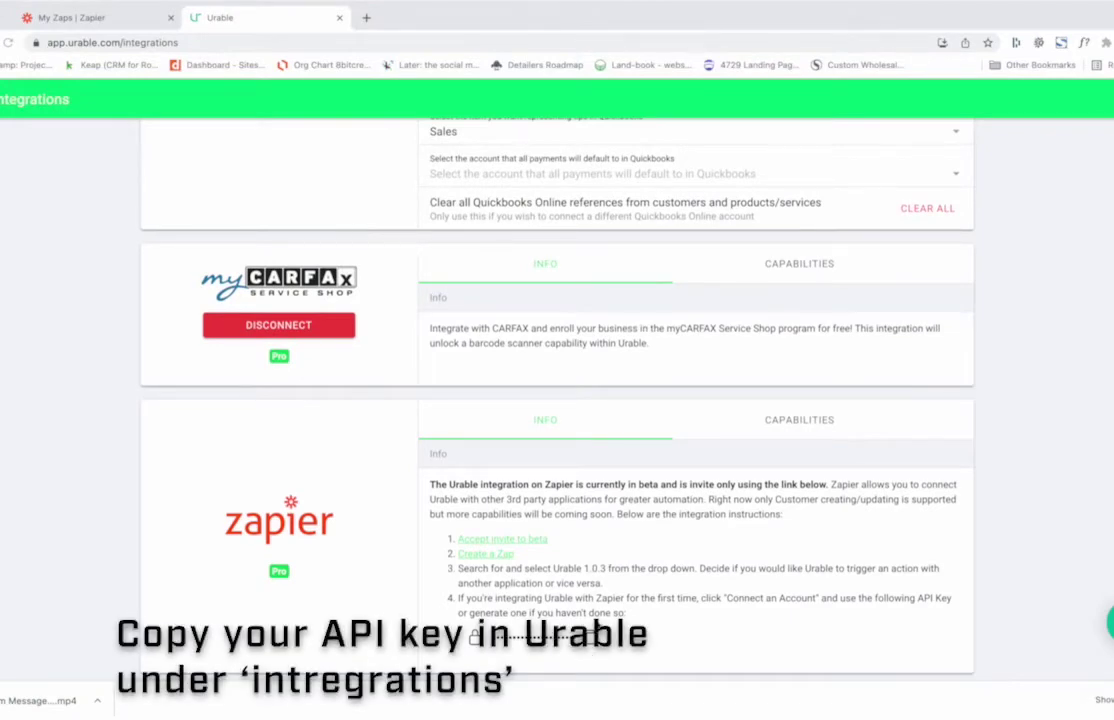
left_click(590, 637)
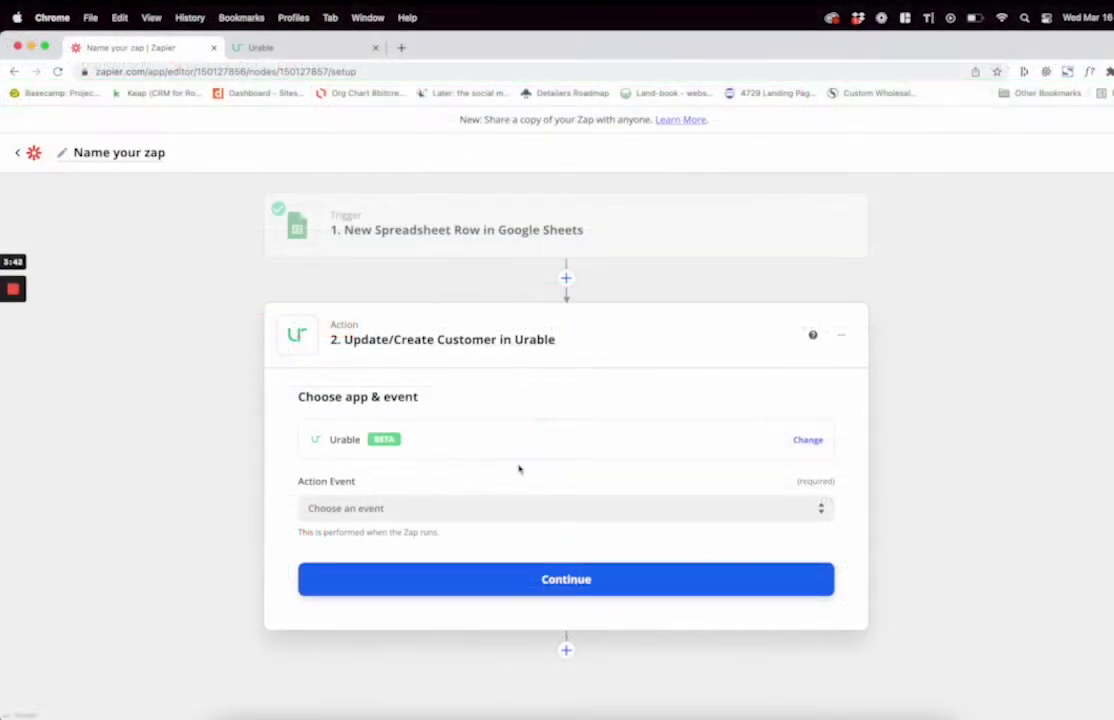
left_click(448, 512)
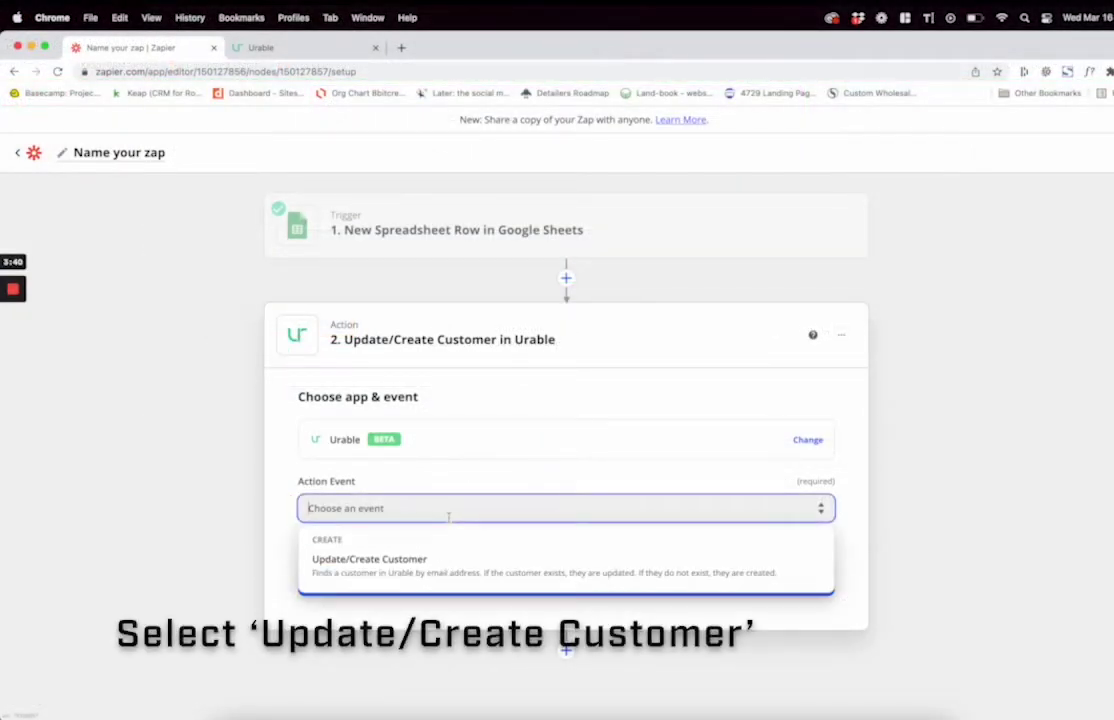
left_click(428, 561)
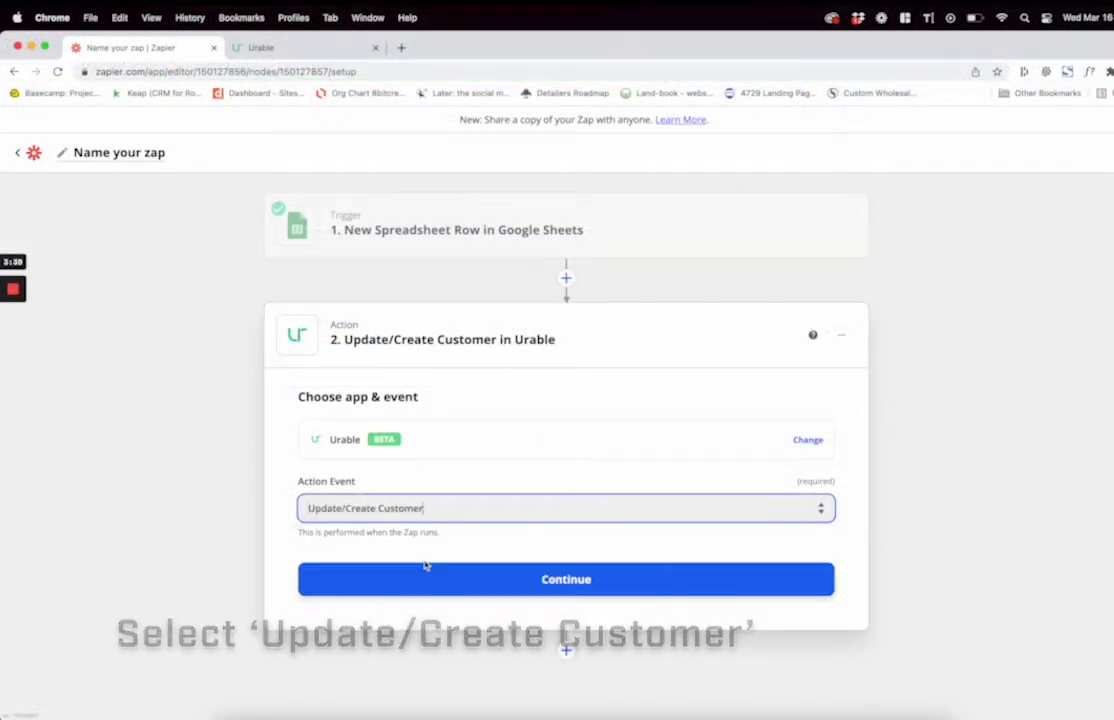
Connect the Urable account to the Update/Create Customer action.
left_click(469, 567)
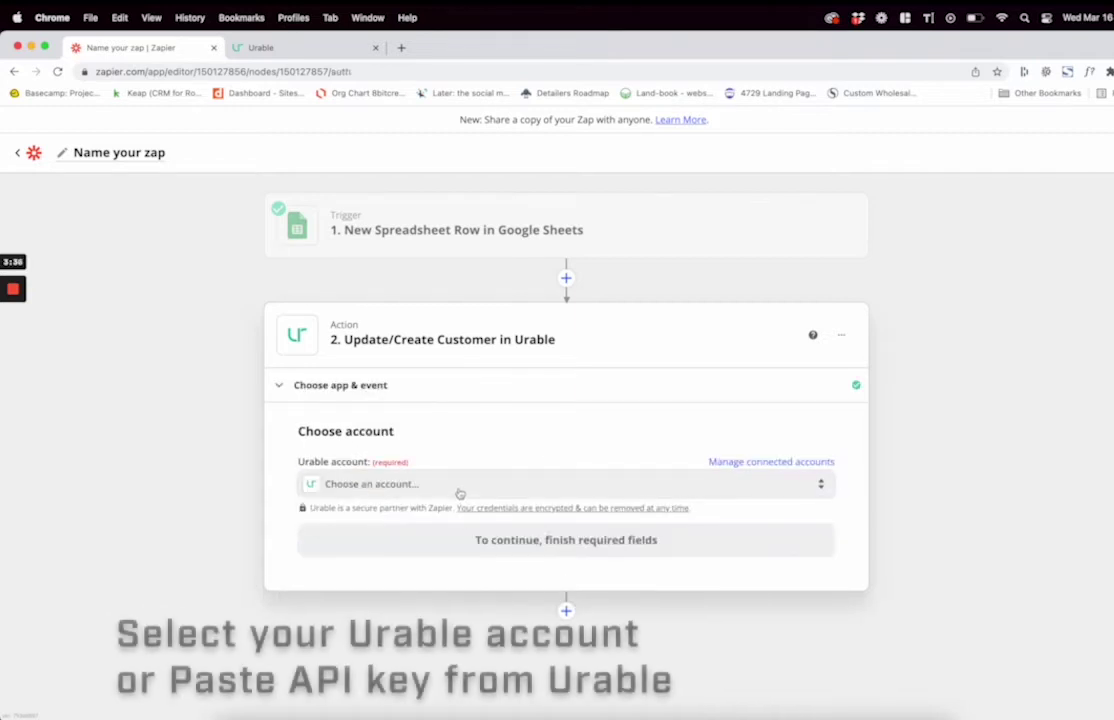
left_click(459, 493)
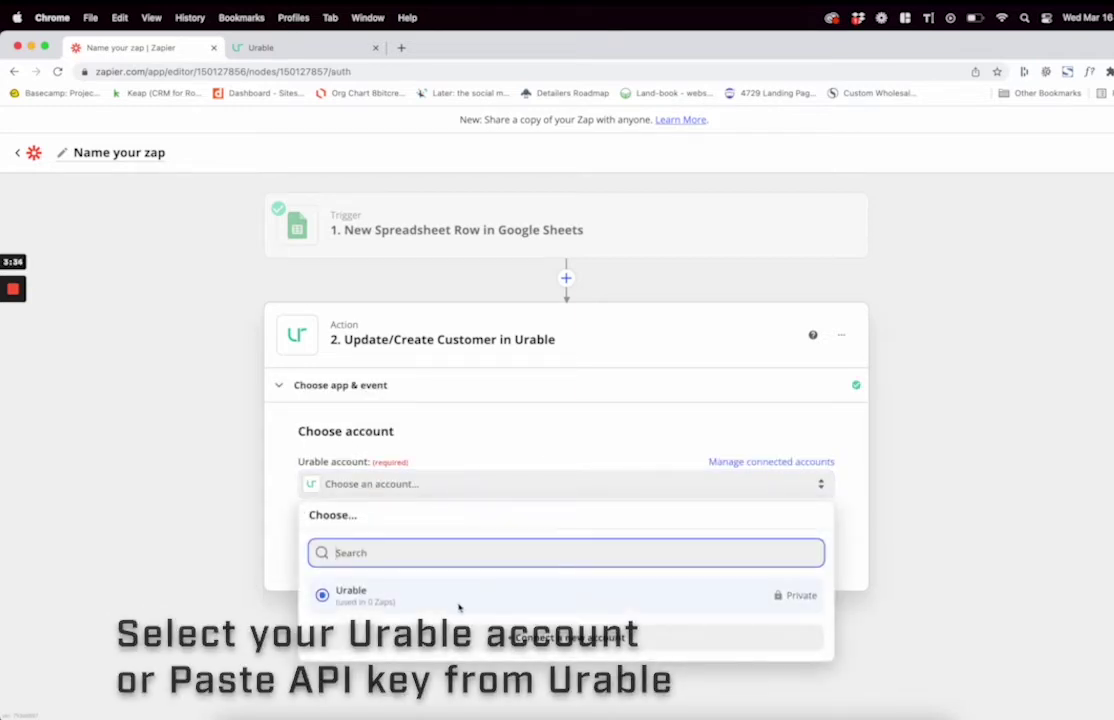
left_click(401, 592)
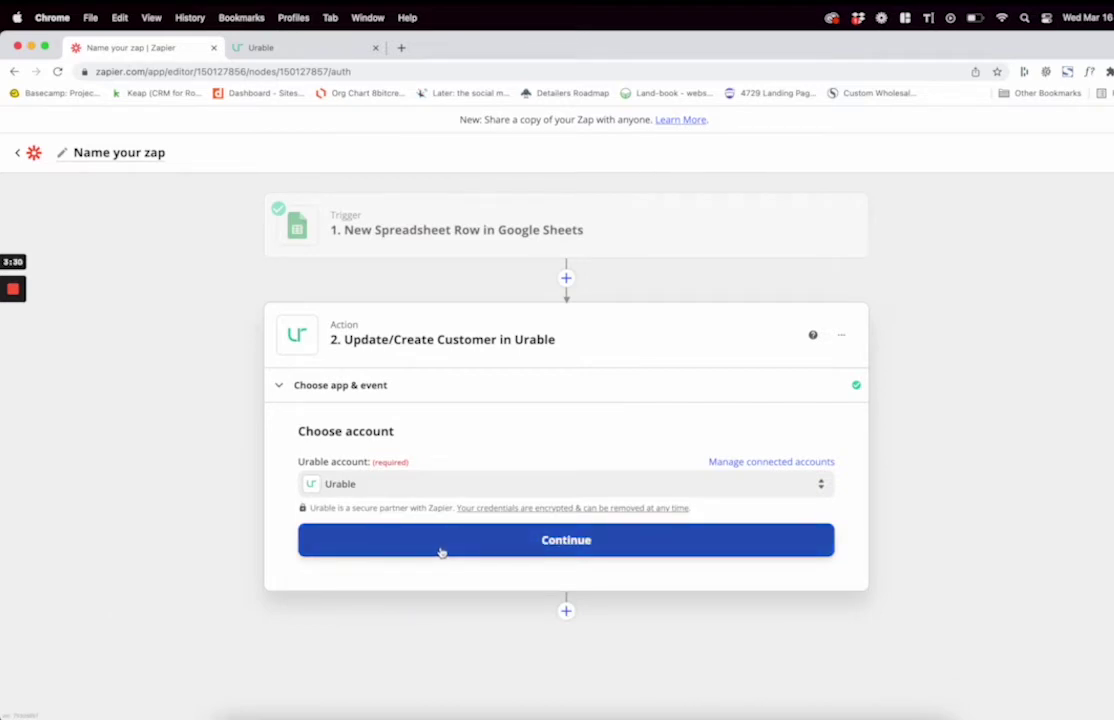
left_click(441, 551)
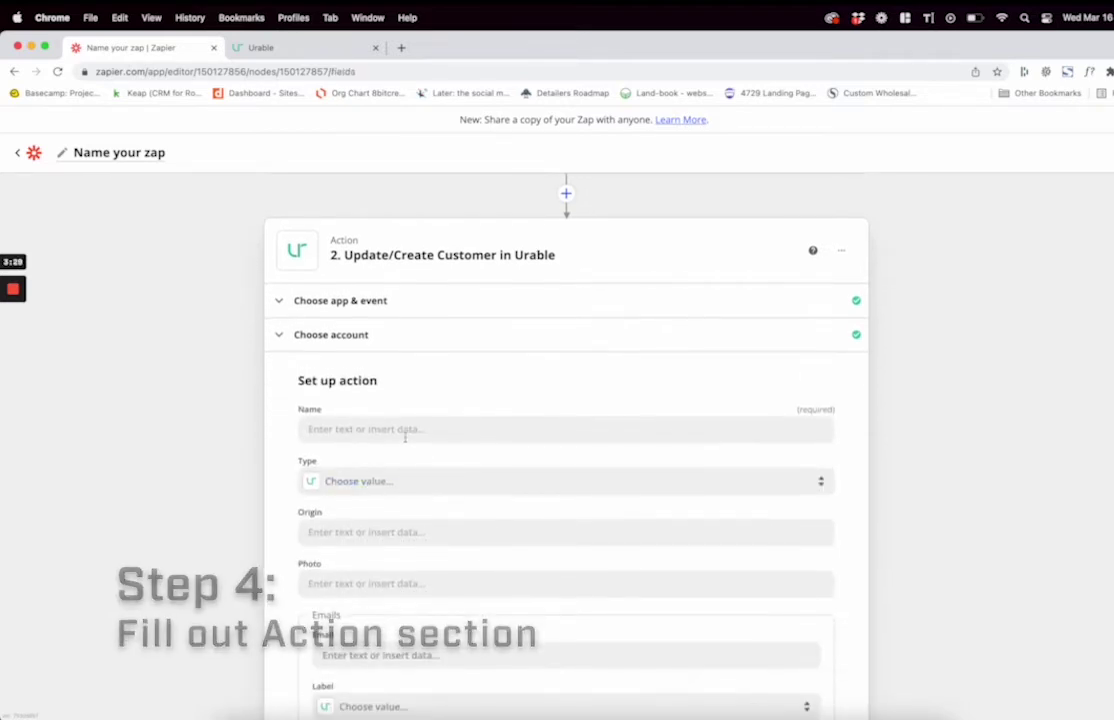
Map FIRST NAME and LAST NAME into the customer Name and set Type to person.
left_click(404, 430)
left_click(377, 585)
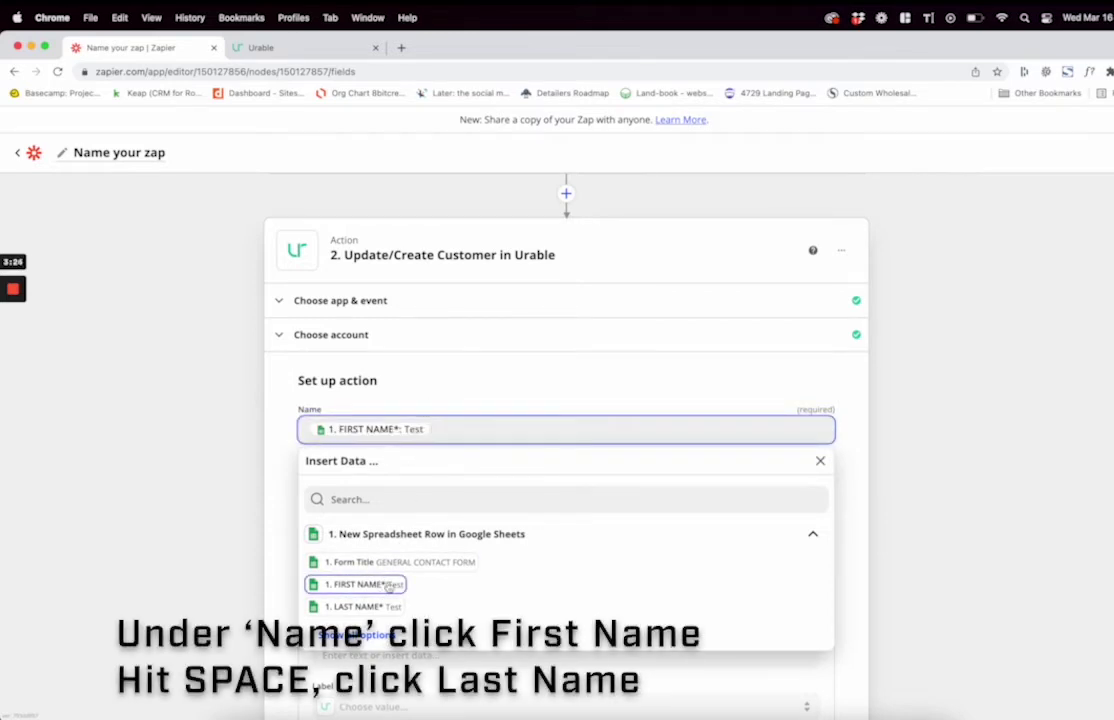
left_click(291, 478)
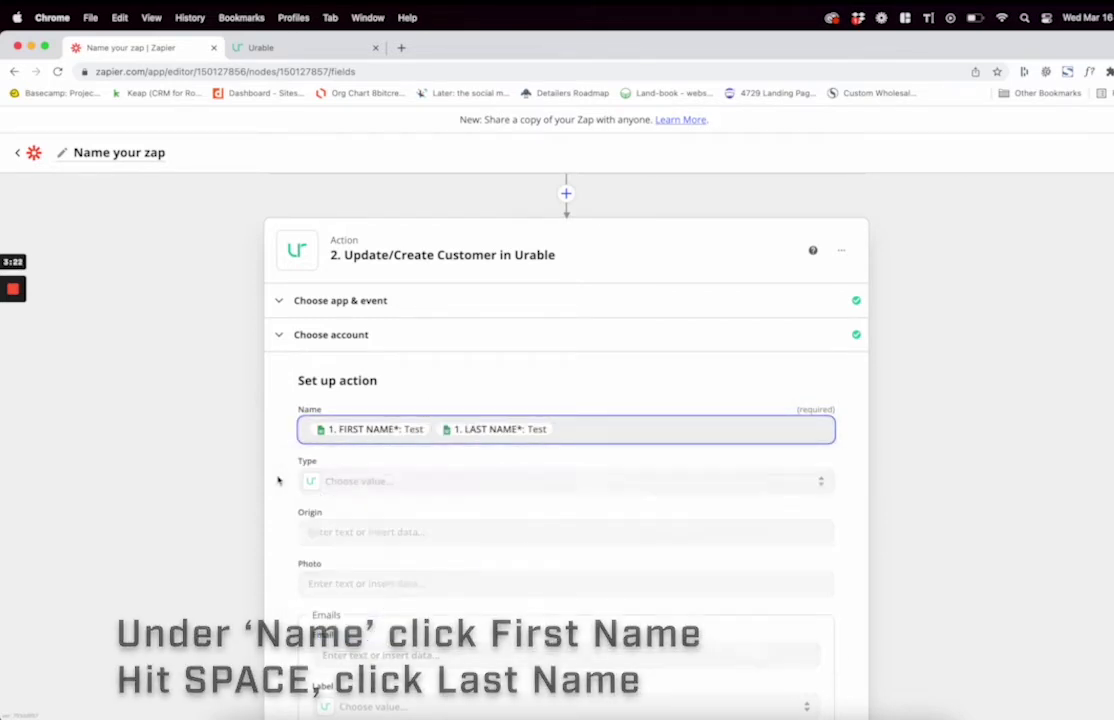
left_click(364, 480)
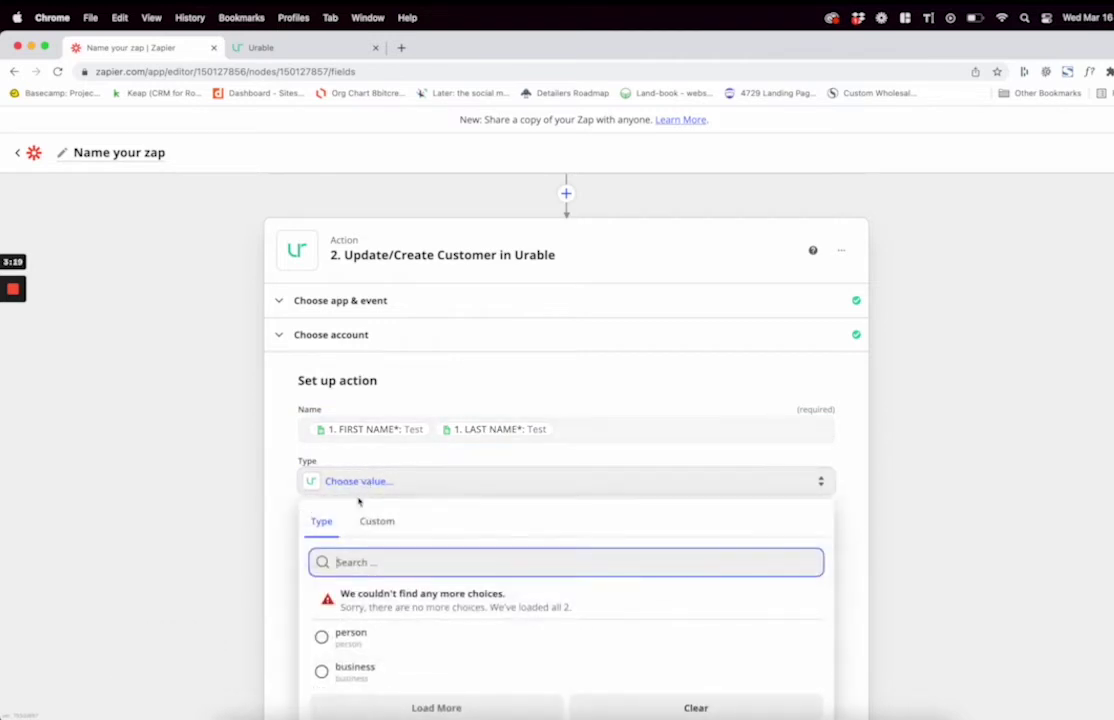
left_click(338, 634)
Map the sheet's EMAIL column into Email with the label Home.
scroll(333, 569, "down", 5)
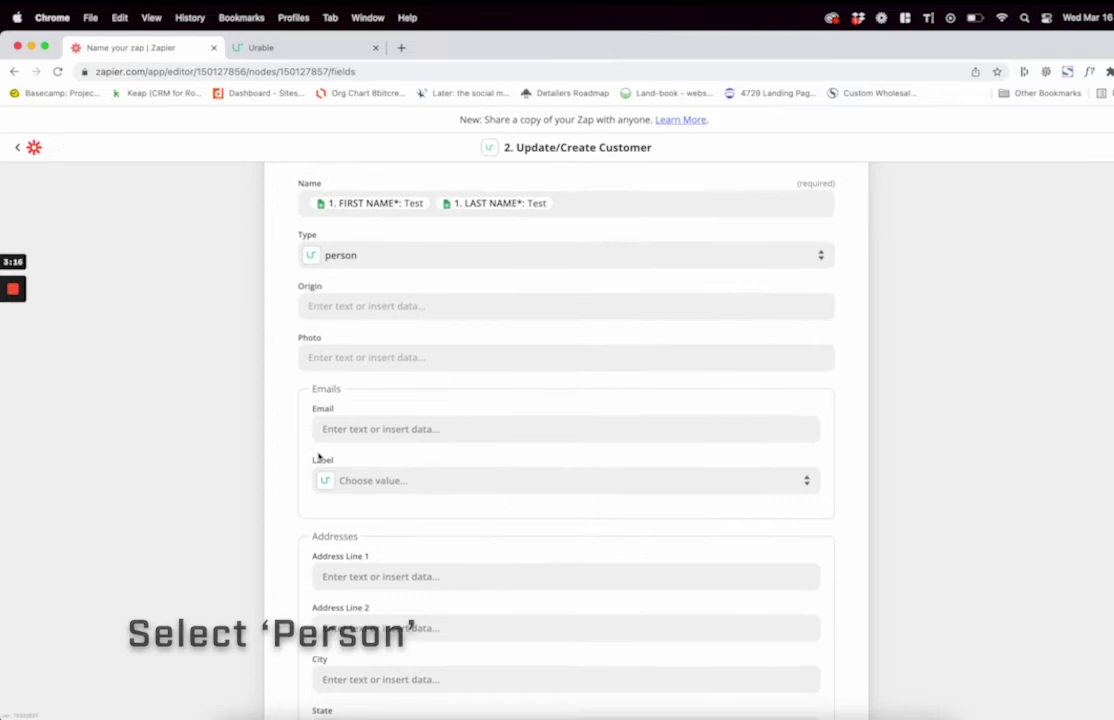
left_click(388, 364)
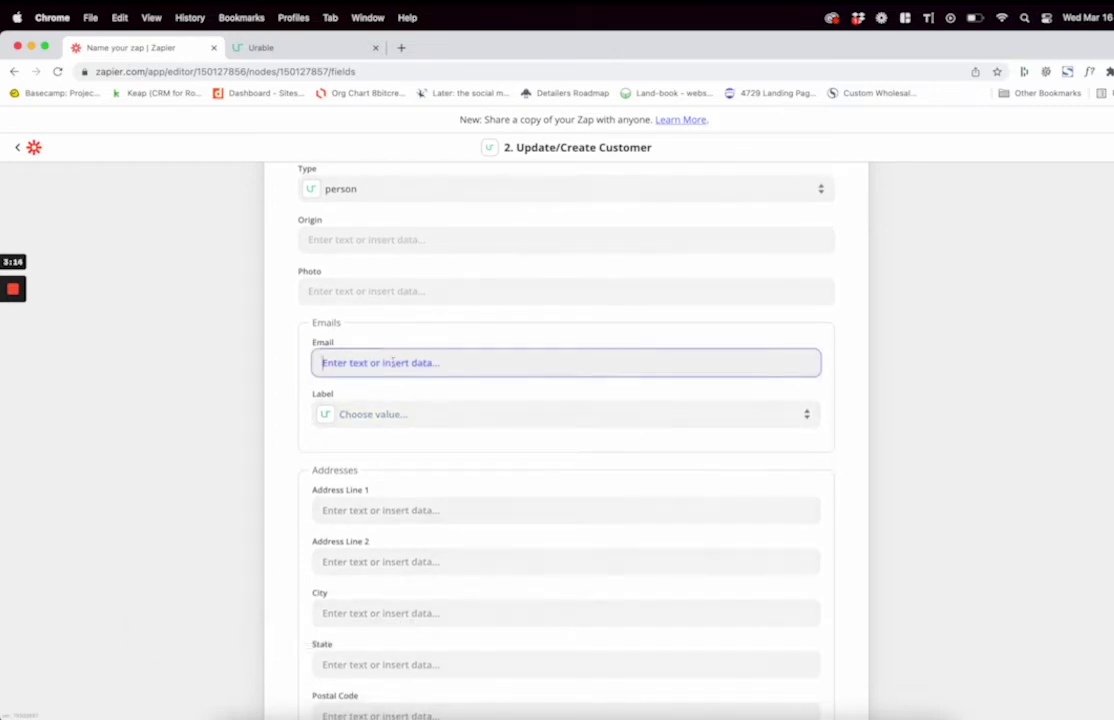
left_click(370, 568)
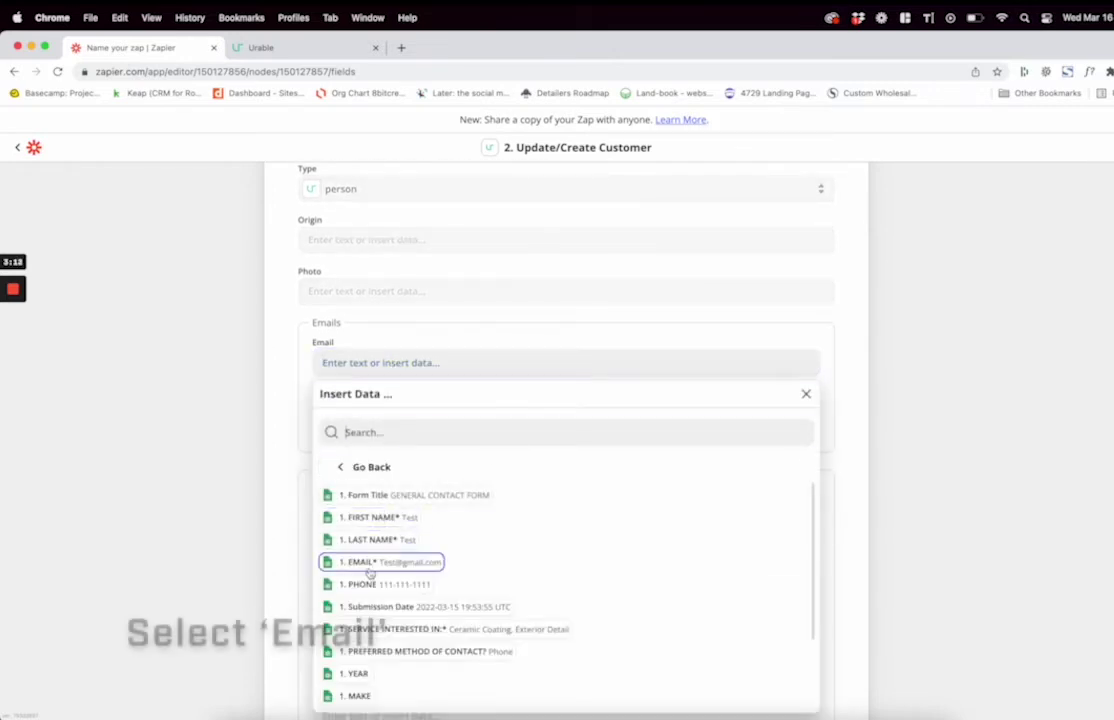
left_click(370, 566)
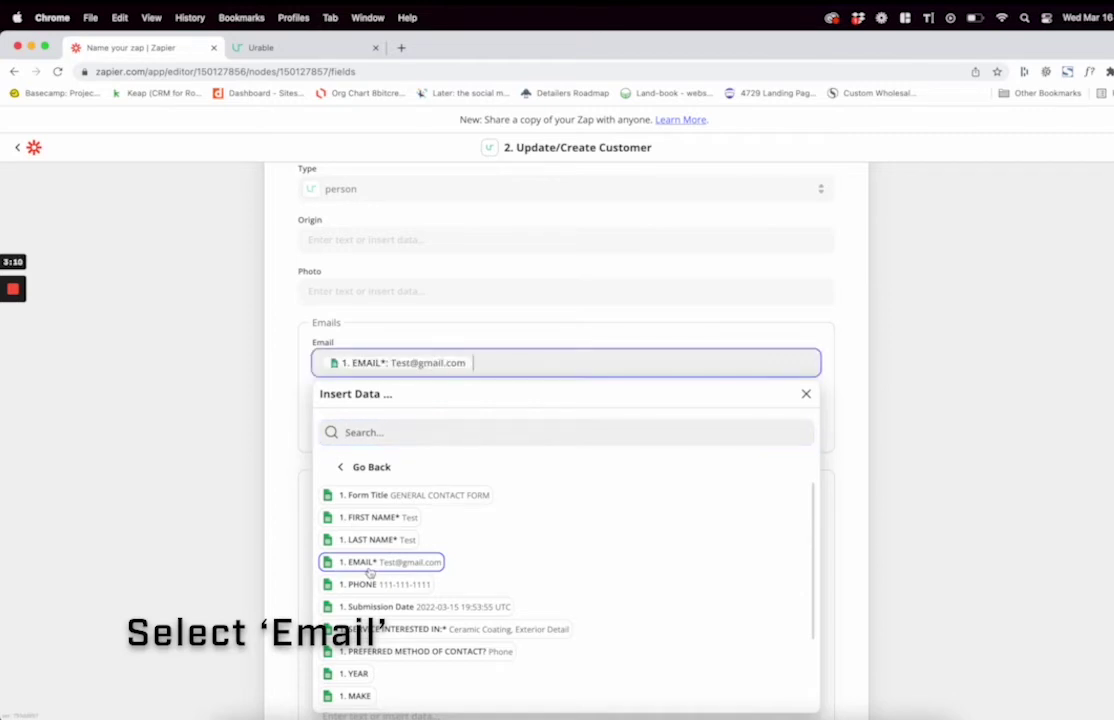
left_click(306, 420)
left_click(365, 414)
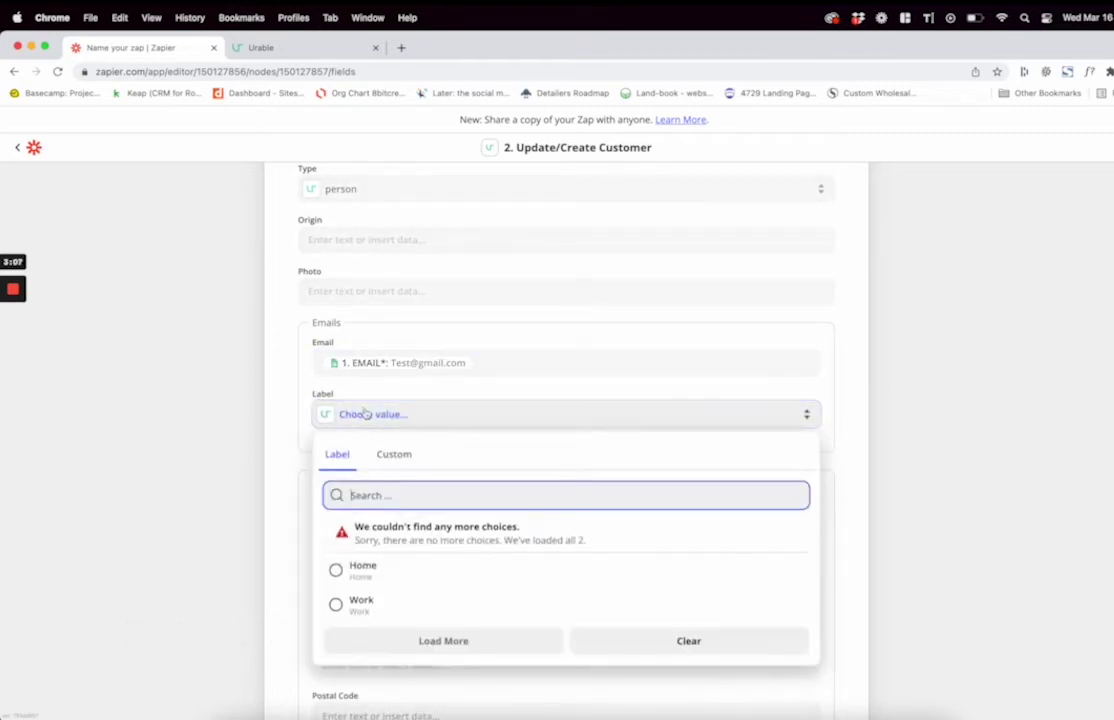
left_click(364, 568)
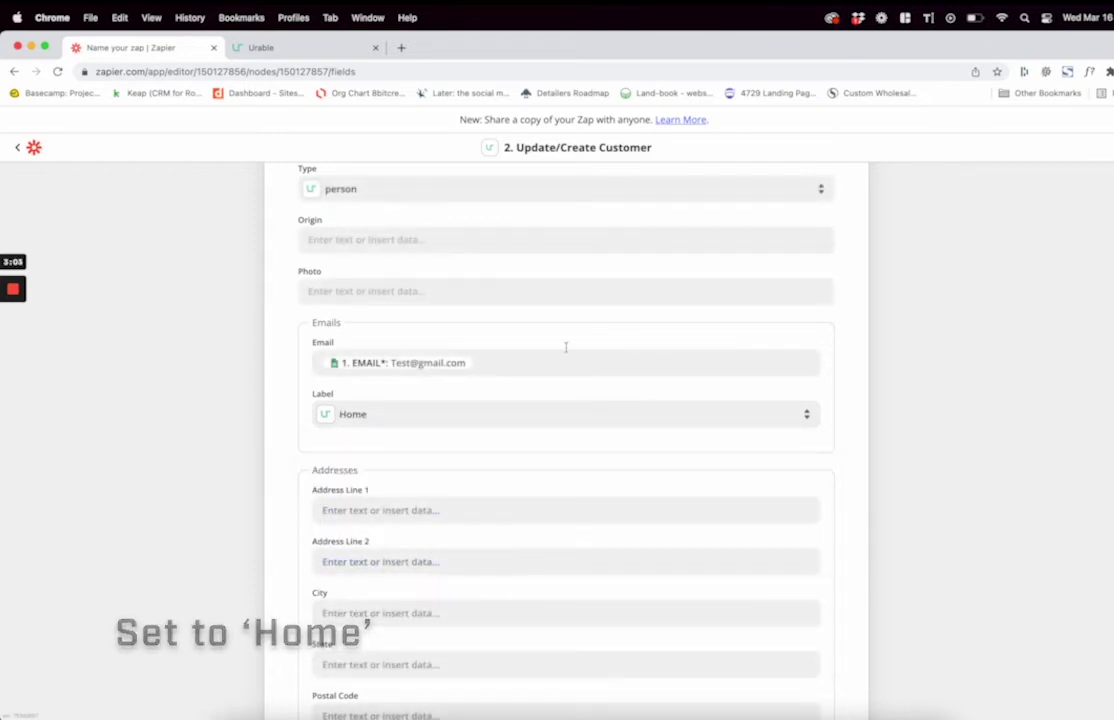
Map the sheet's 1. PHONE field into Phone Number, labelled Home.
scroll(581, 347, "down", 9)
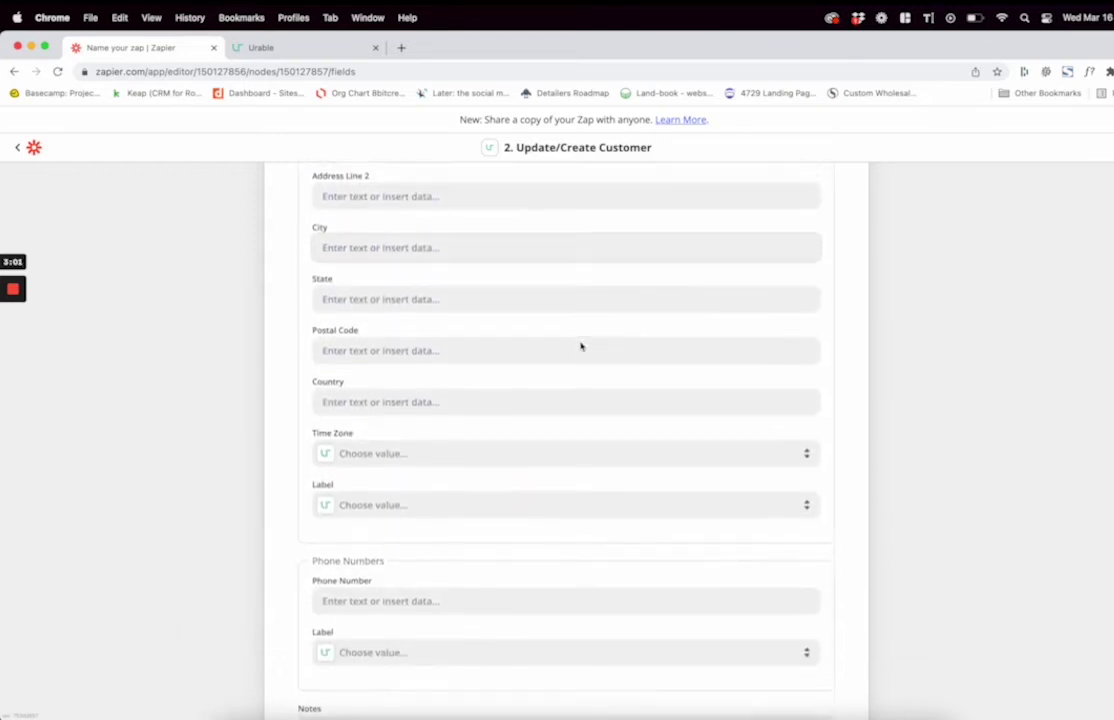
scroll(581, 347, "down", 1)
scroll(581, 347, "down", 2)
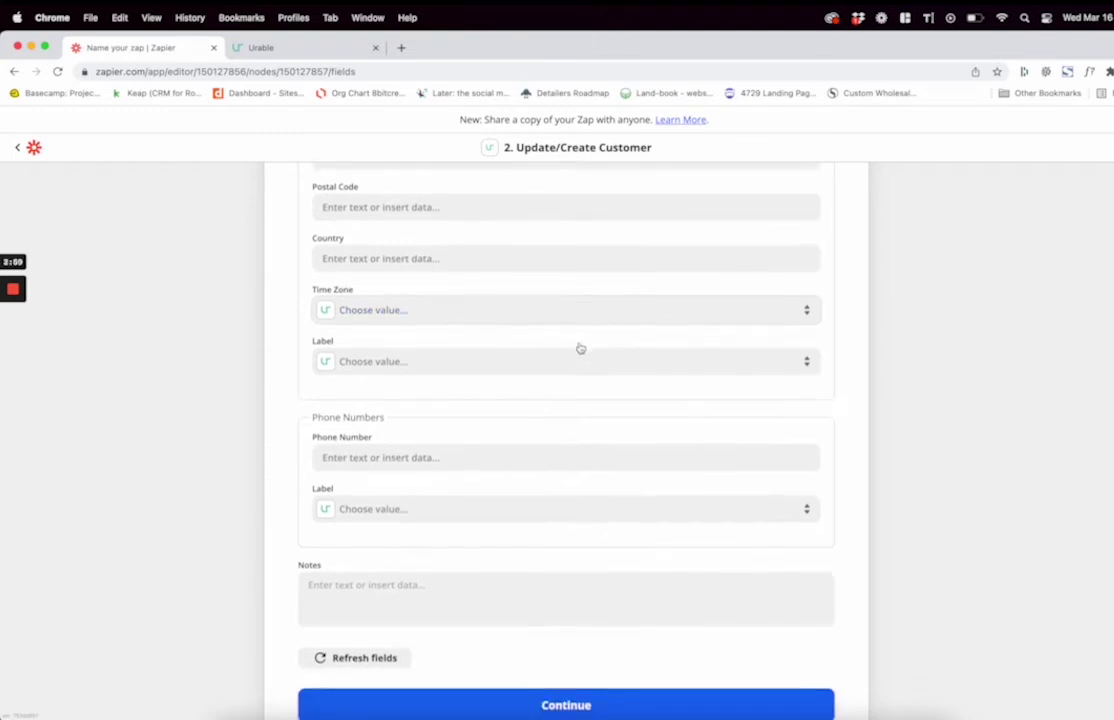
left_click(463, 455)
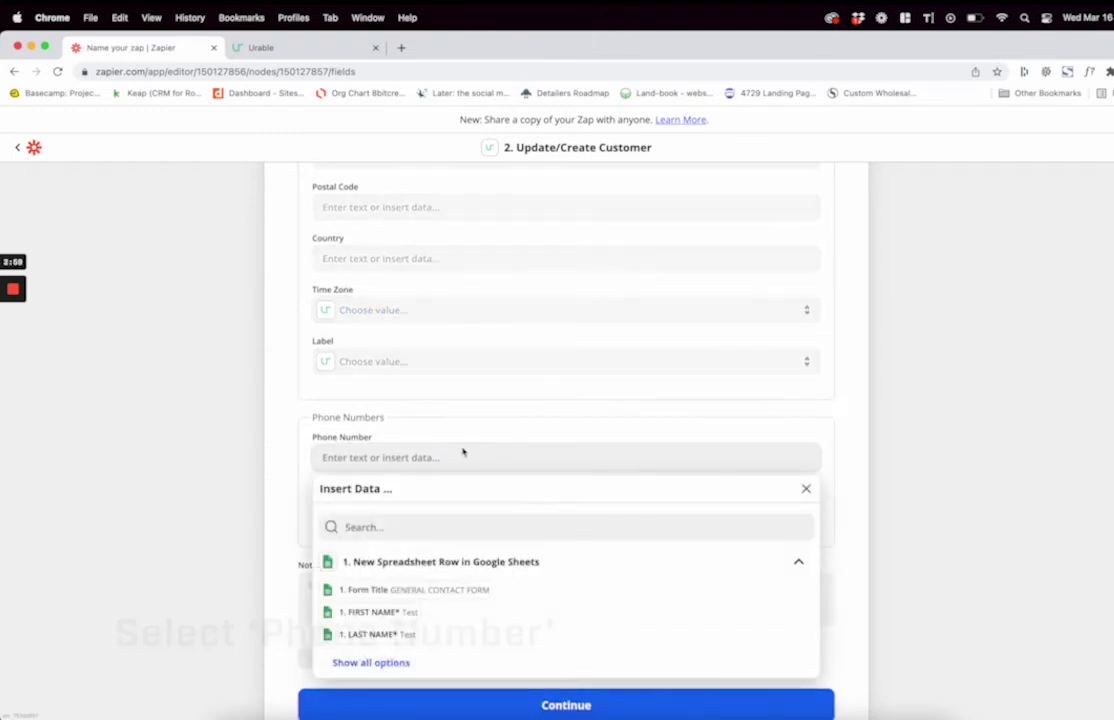
left_click(368, 664)
scroll(396, 608, "down", 2)
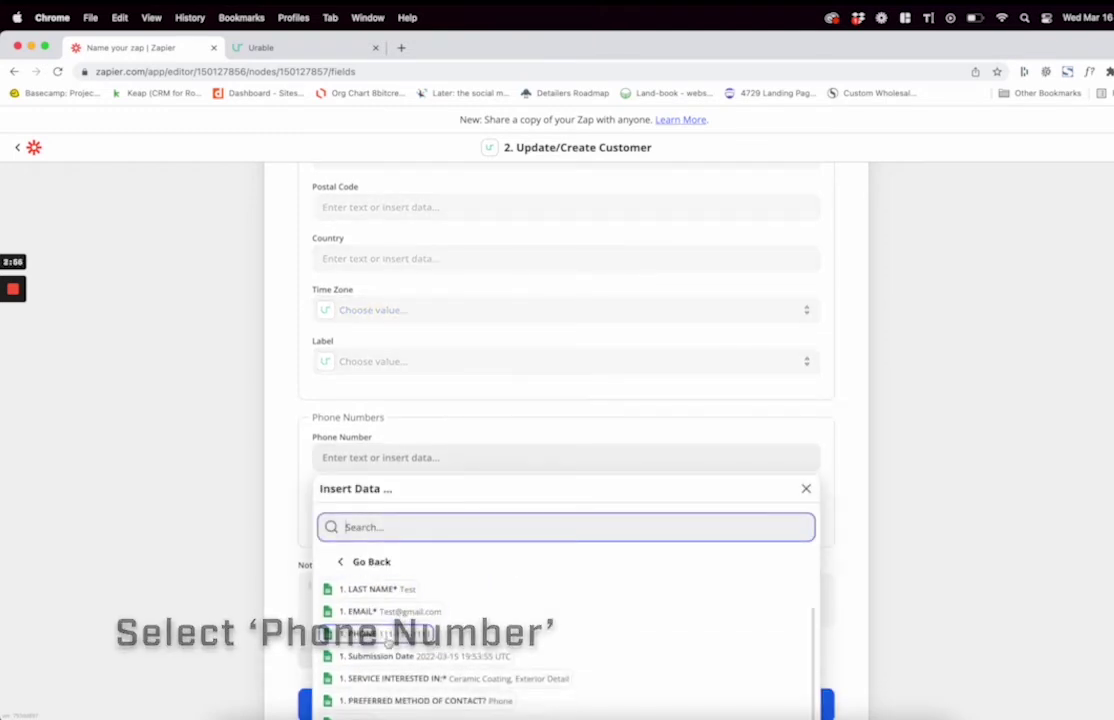
left_click(388, 638)
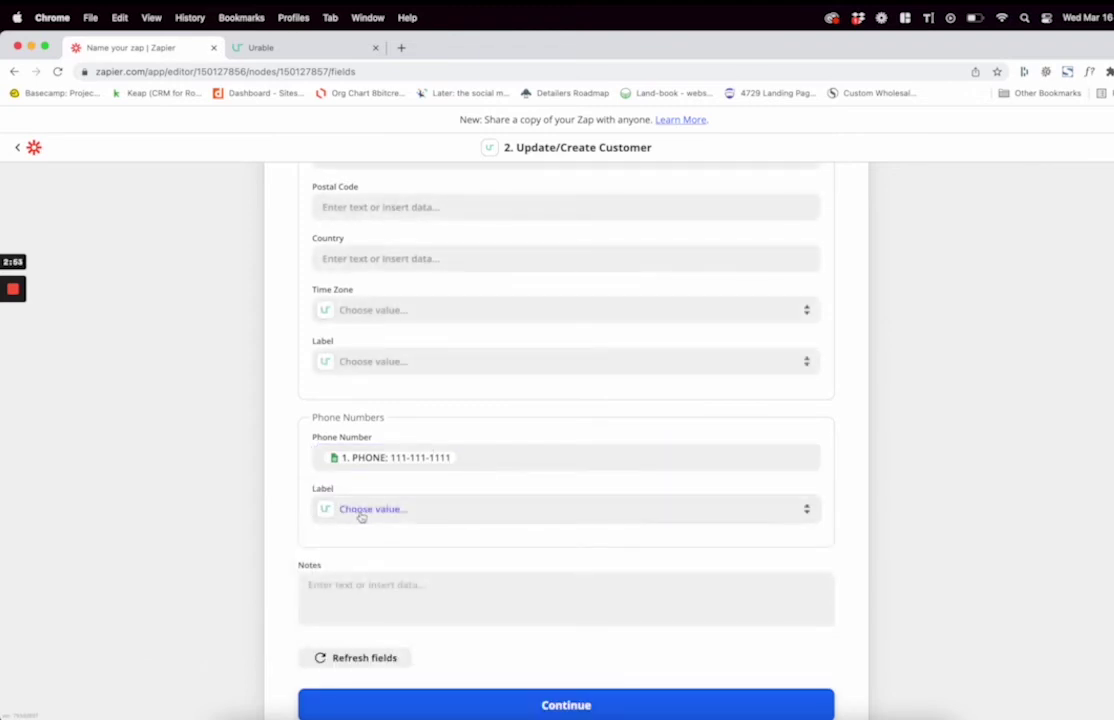
left_click(366, 512)
left_click(367, 512)
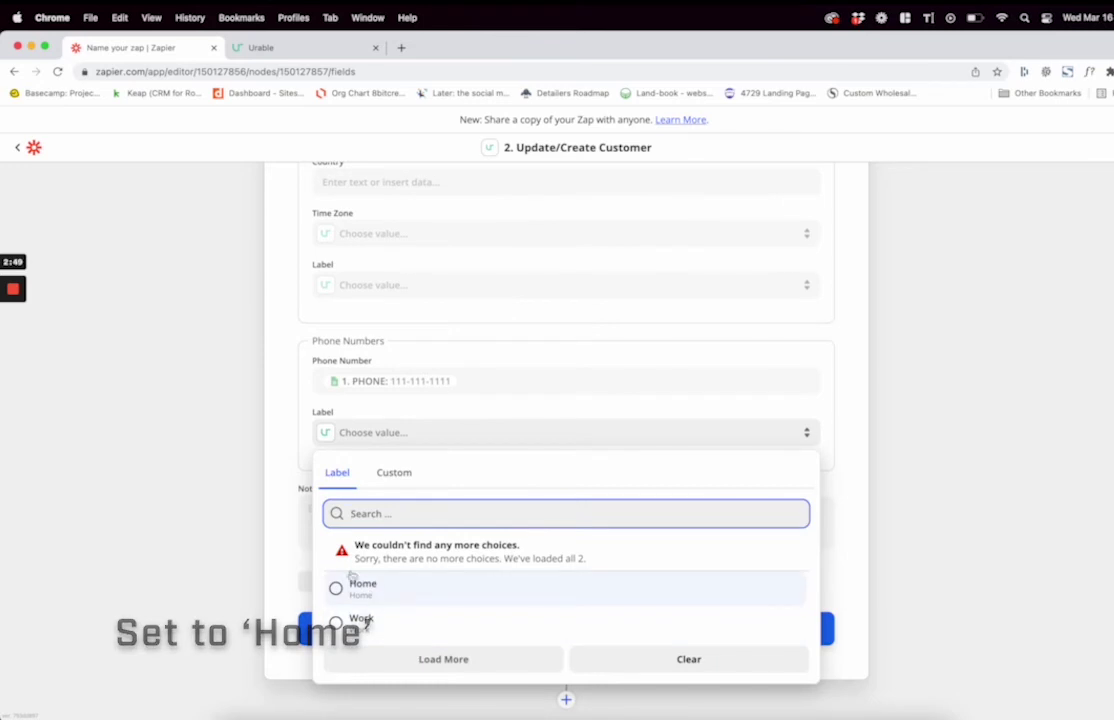
left_click(362, 590)
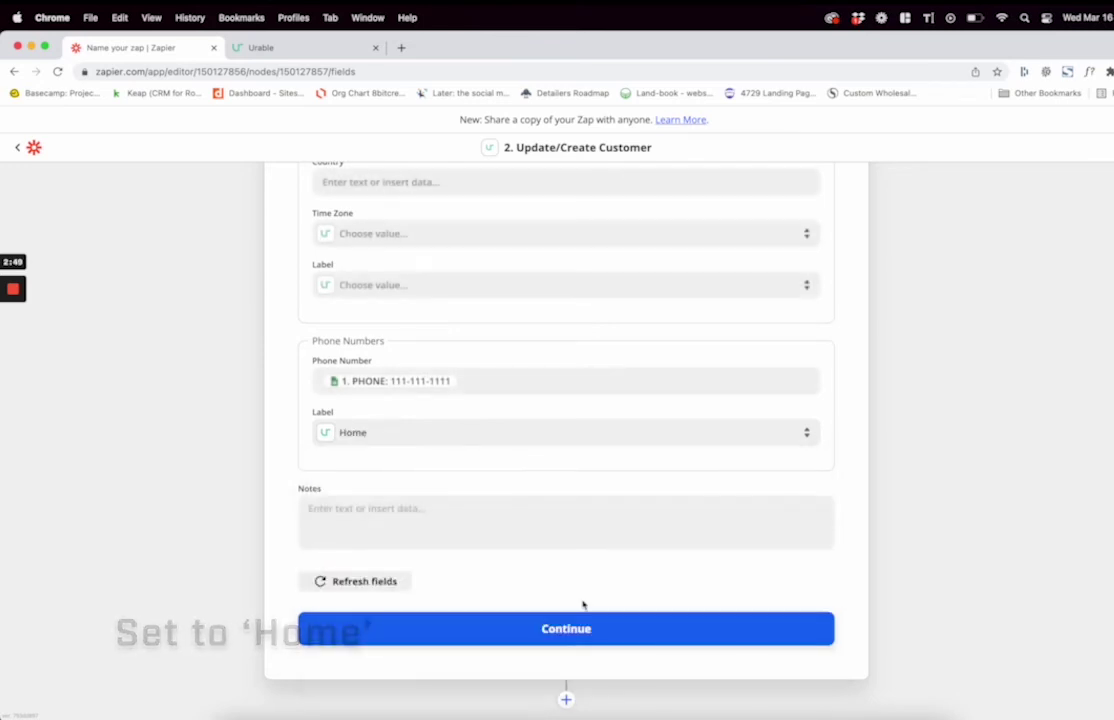
Send the sample customer to Urable with Test & Continue.
left_click(522, 628)
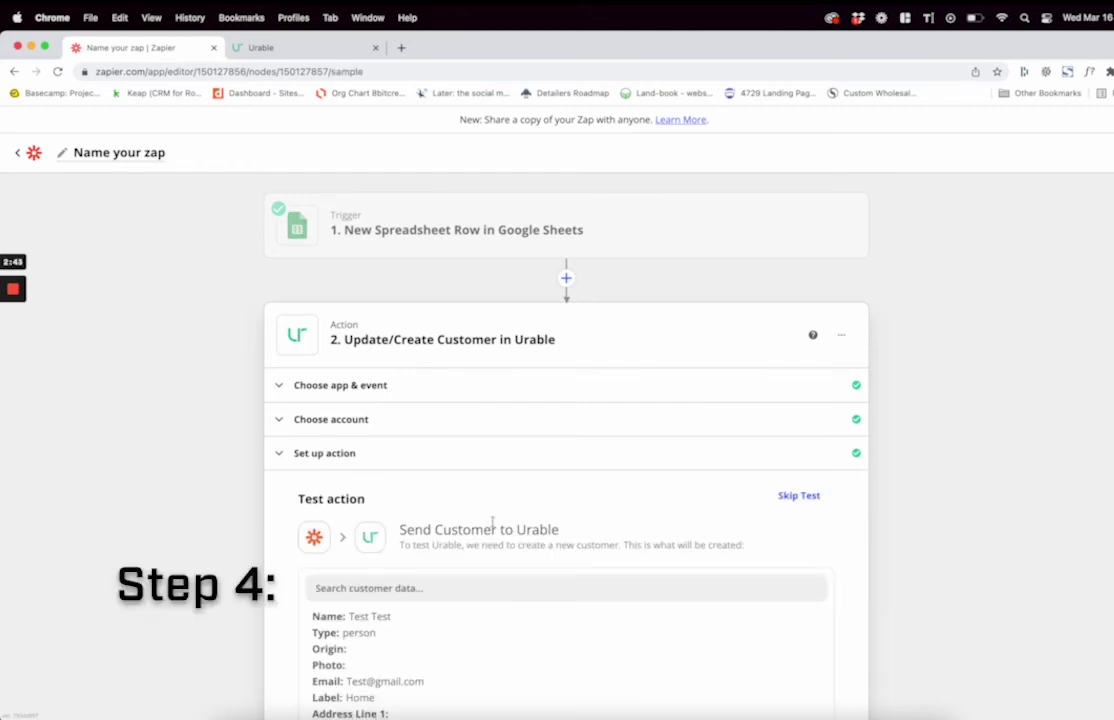
scroll(492, 522, "down", 5)
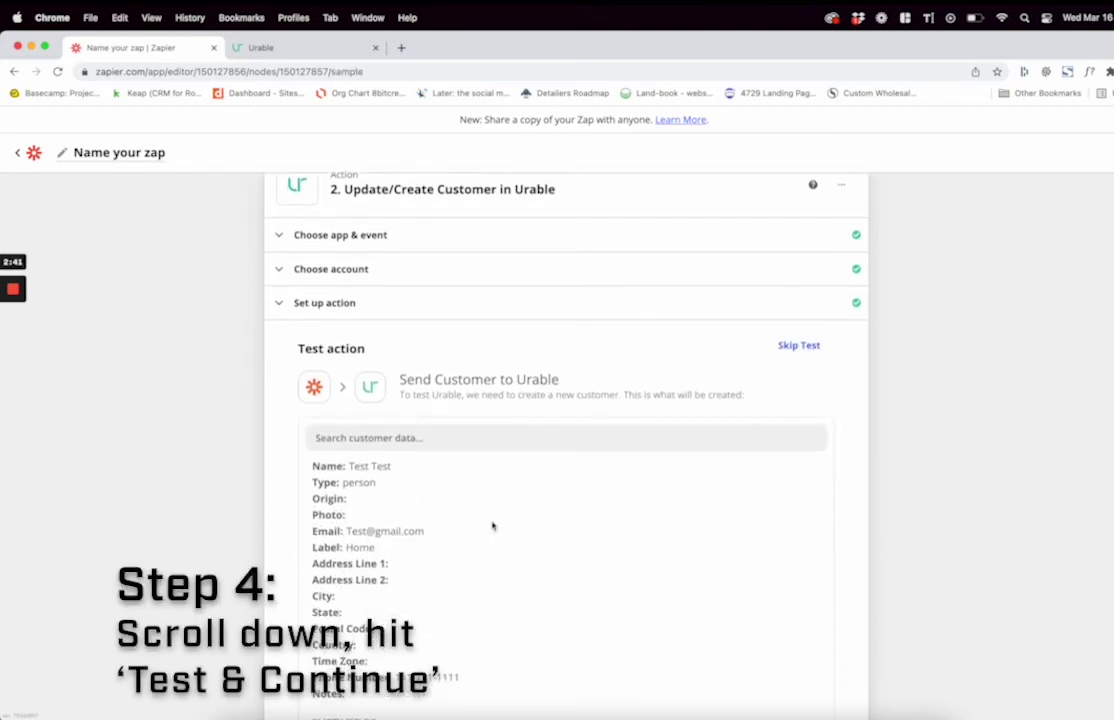
scroll(492, 525, "down", 5)
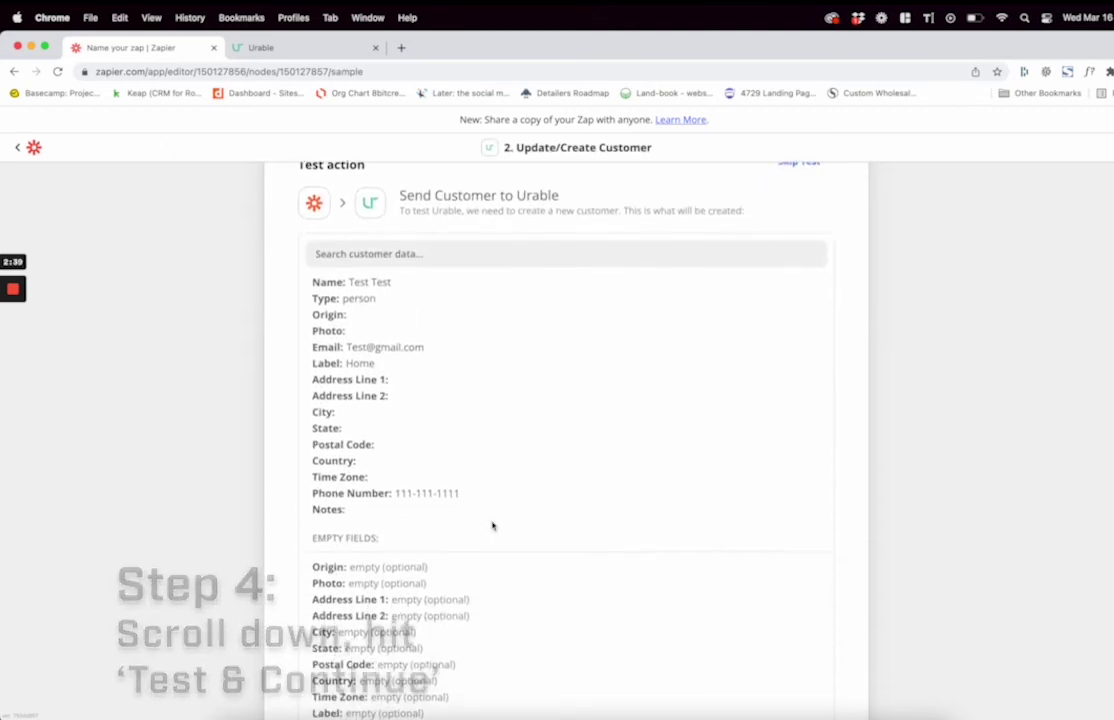
scroll(492, 525, "down", 4)
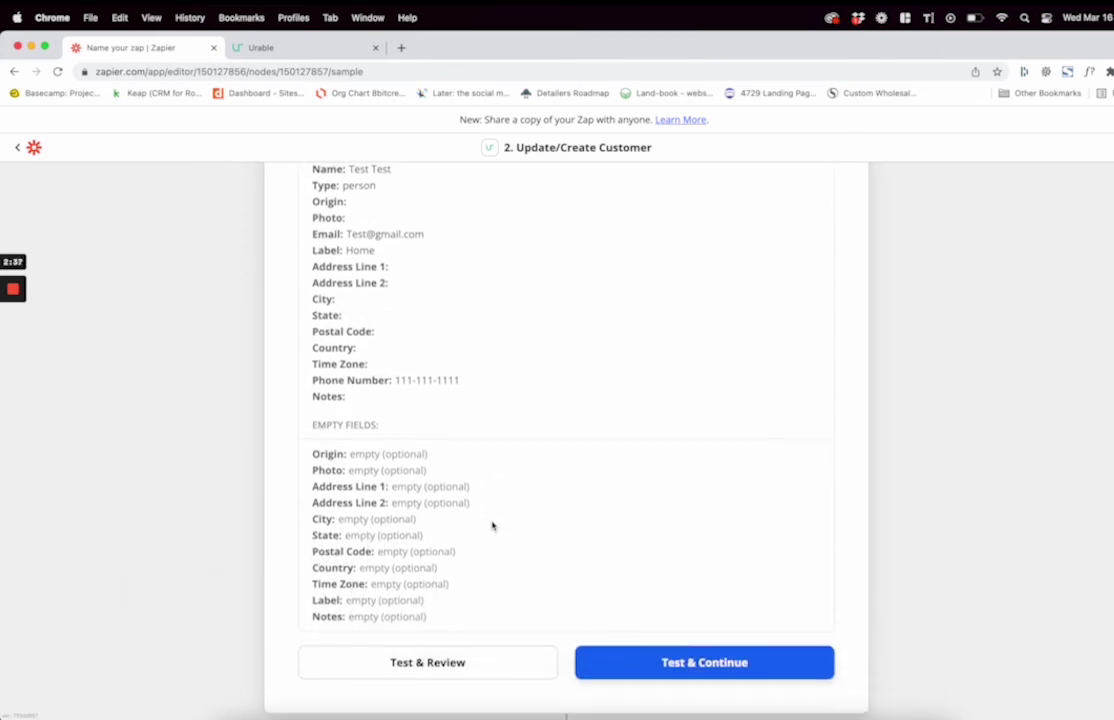
scroll(492, 525, "down", 2)
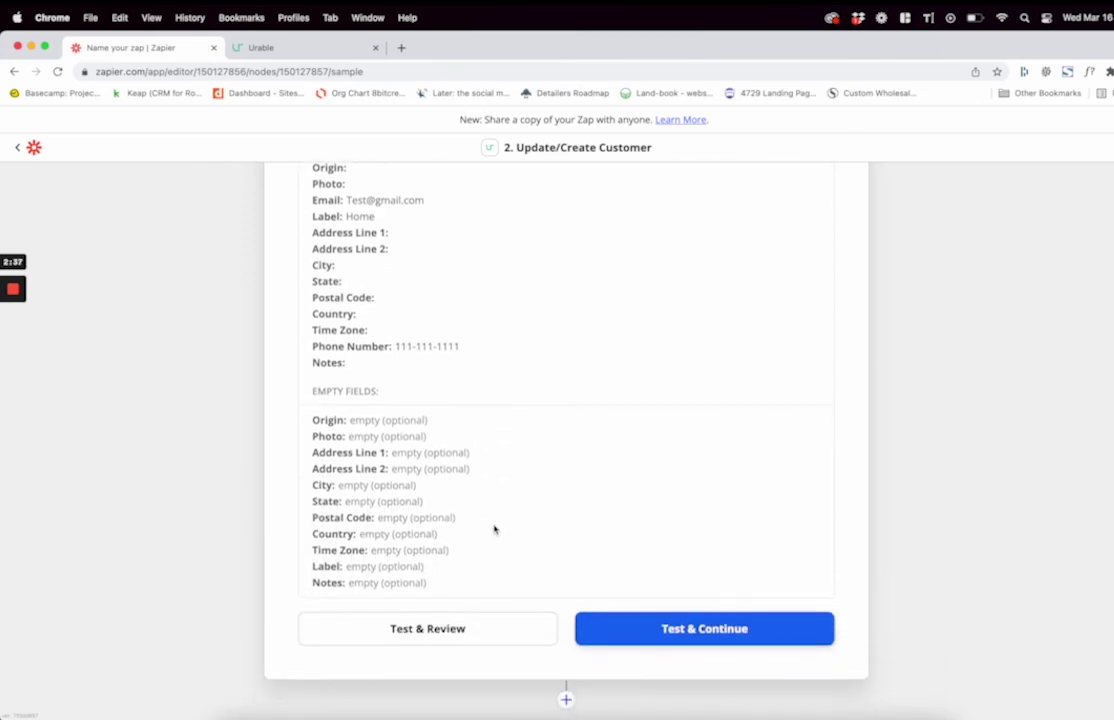
left_click(665, 630)
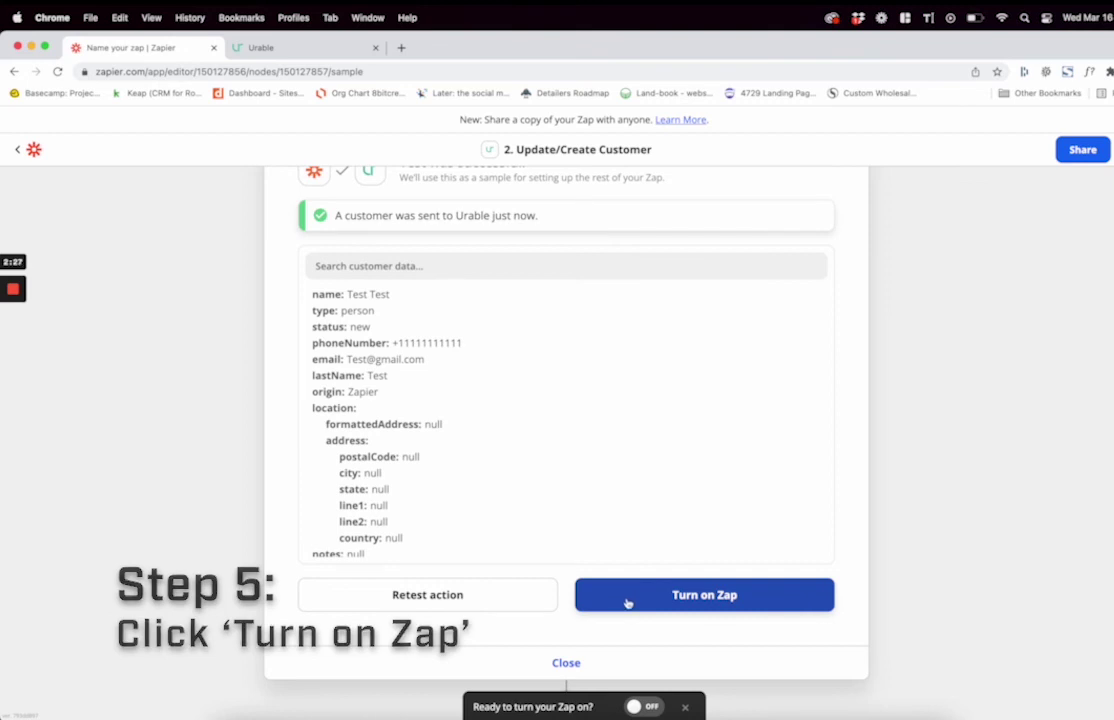
Turn on the Zap.
left_click(668, 597)
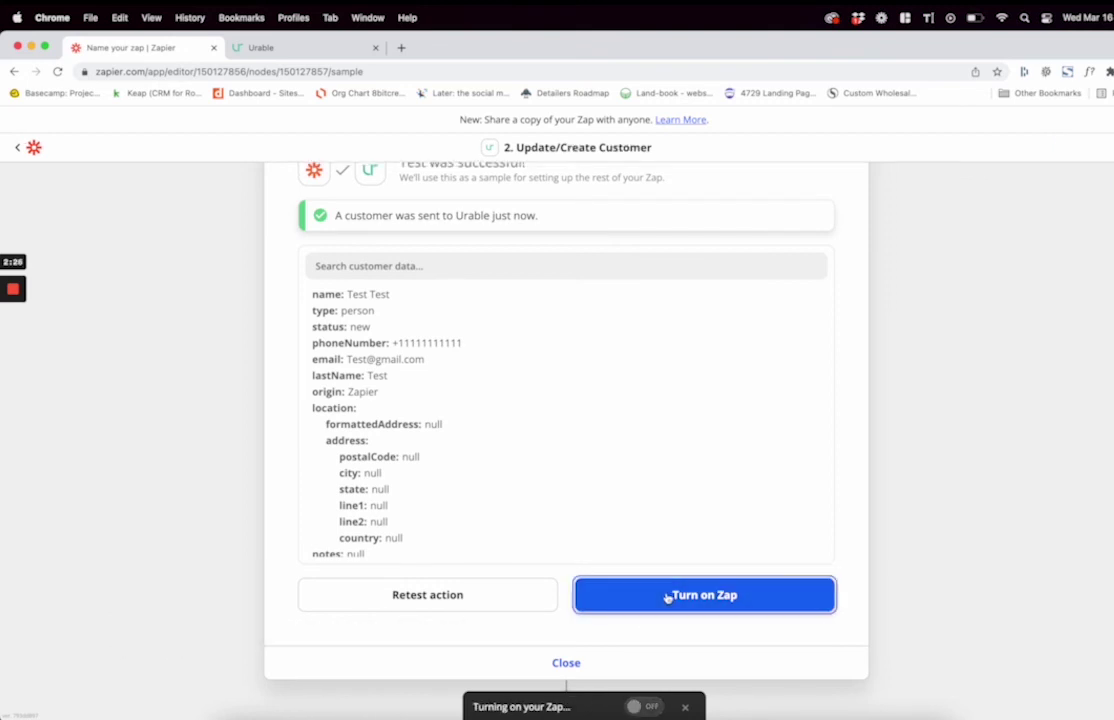